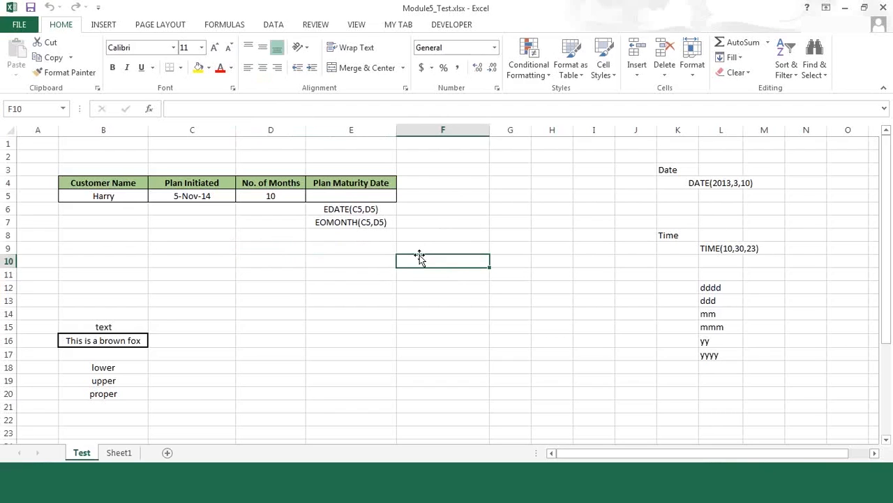
Enter the formula =TODAY() in cell Q3 of the Test sheet
drag(593, 450, 614, 452)
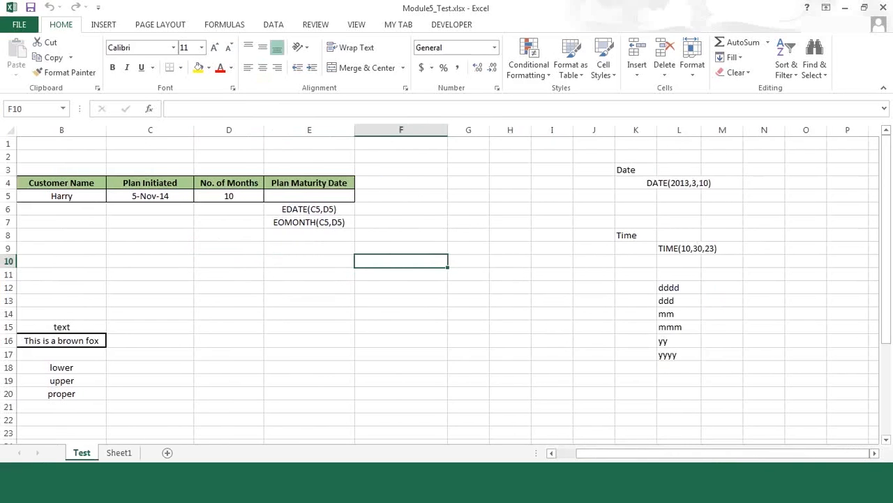
drag(874, 453, 875, 453)
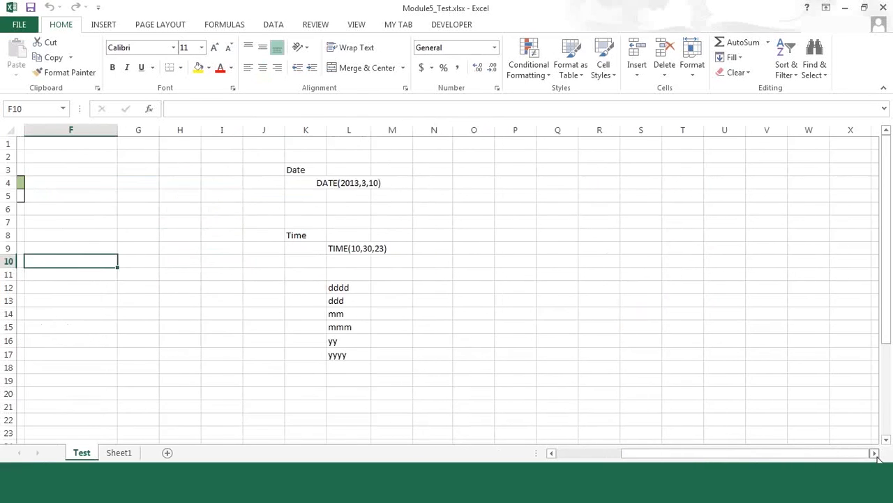
click(344, 165)
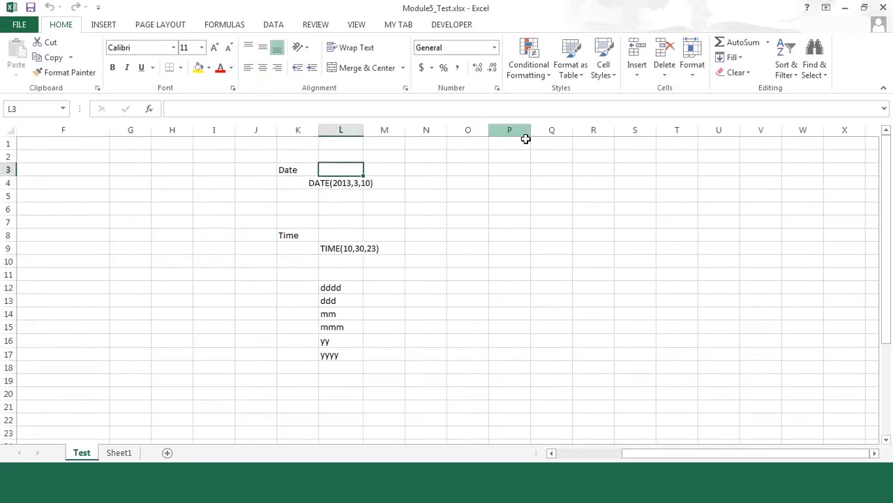
click(543, 164)
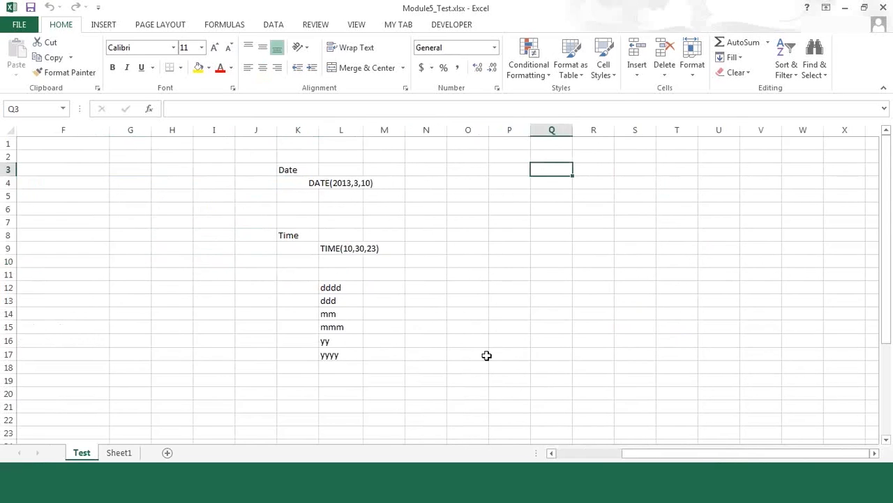
text(=today())
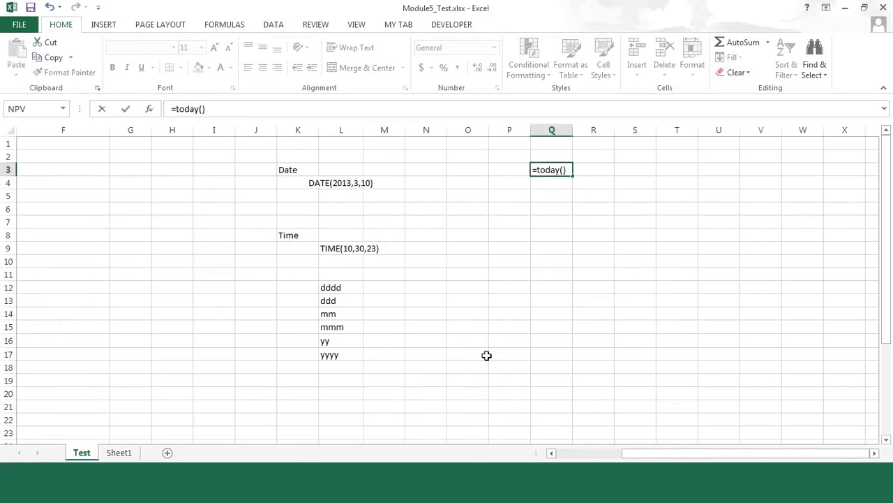
key(Return)
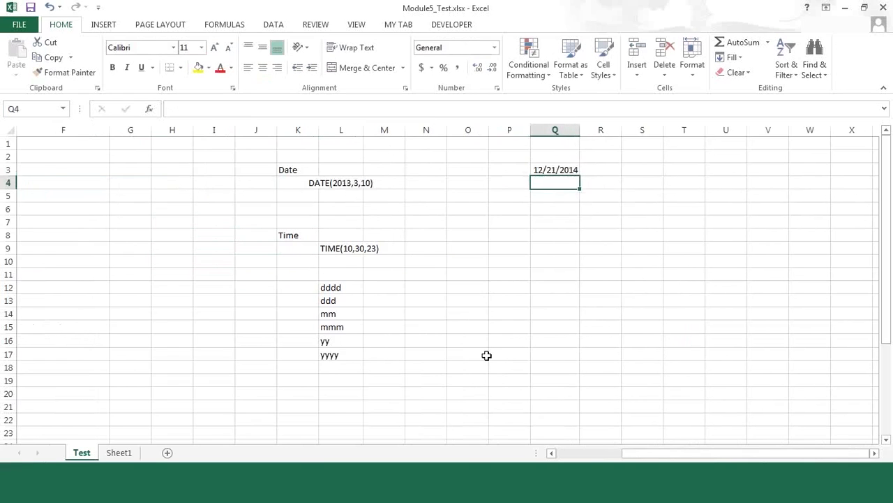
key(Up)
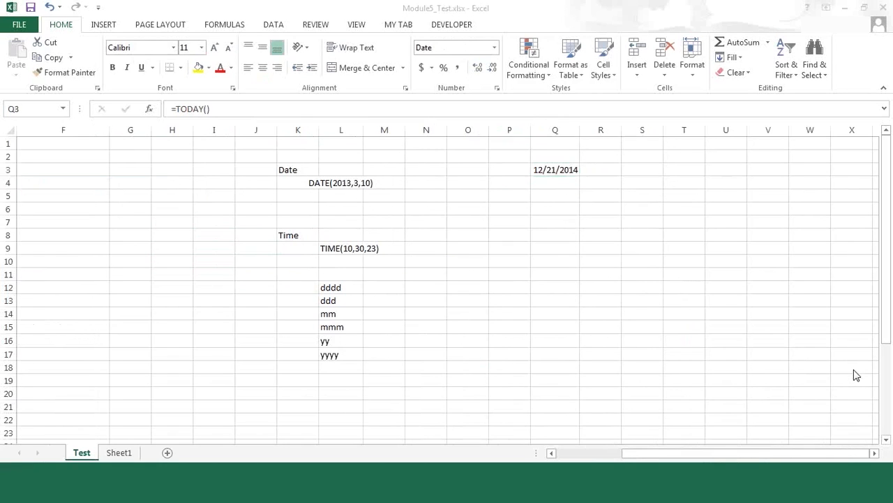
Open the cell formatting settings for the date in Q3 and choose the Custom number category
click(568, 171)
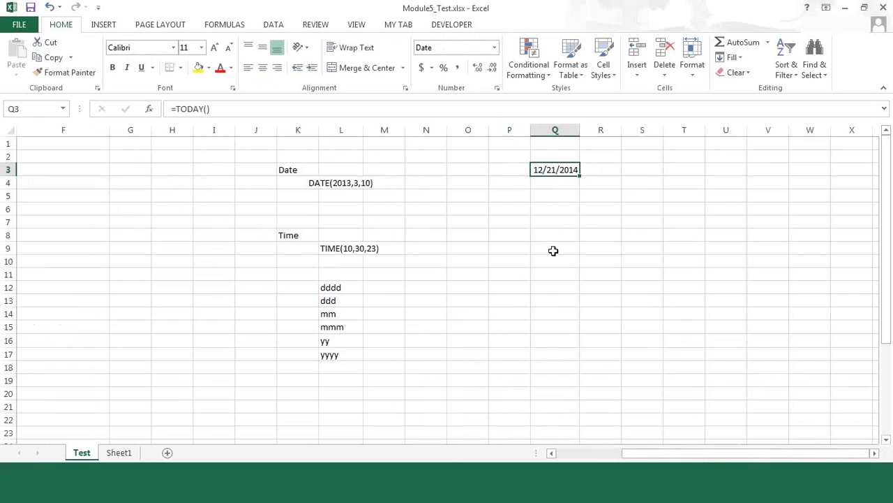
right_click(551, 170)
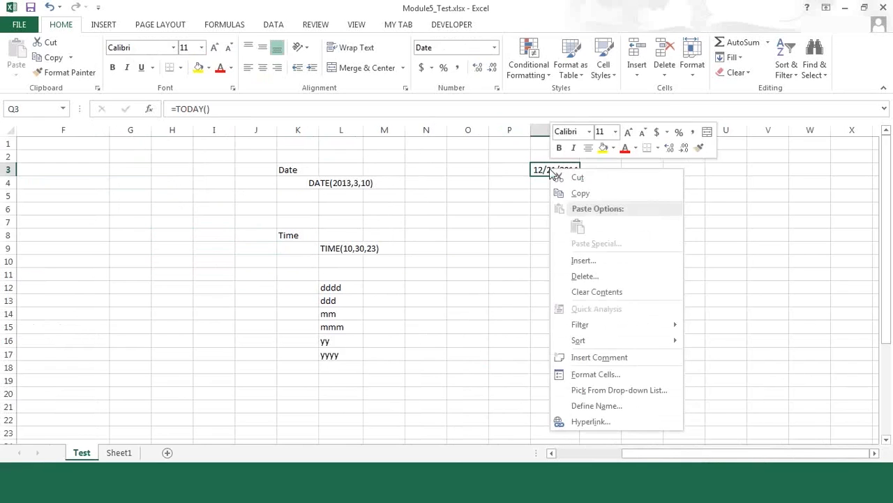
click(620, 375)
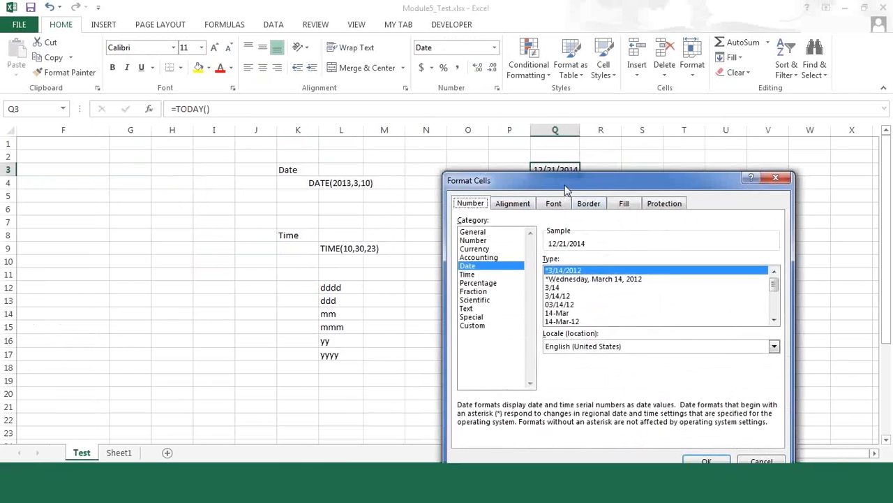
drag(558, 184, 262, 49)
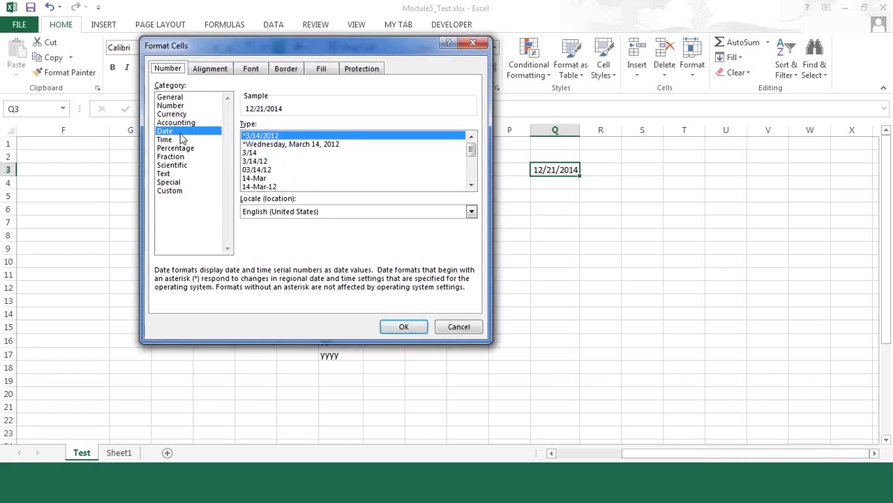
click(180, 194)
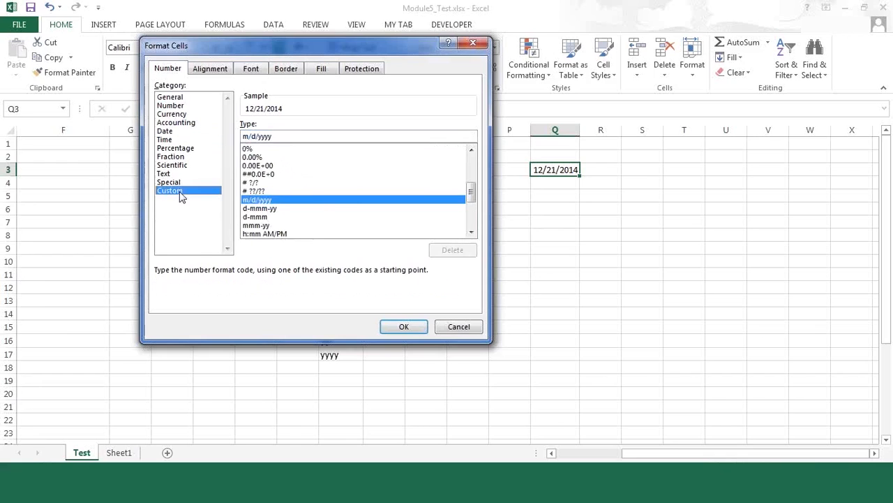
drag(274, 49, 310, 79)
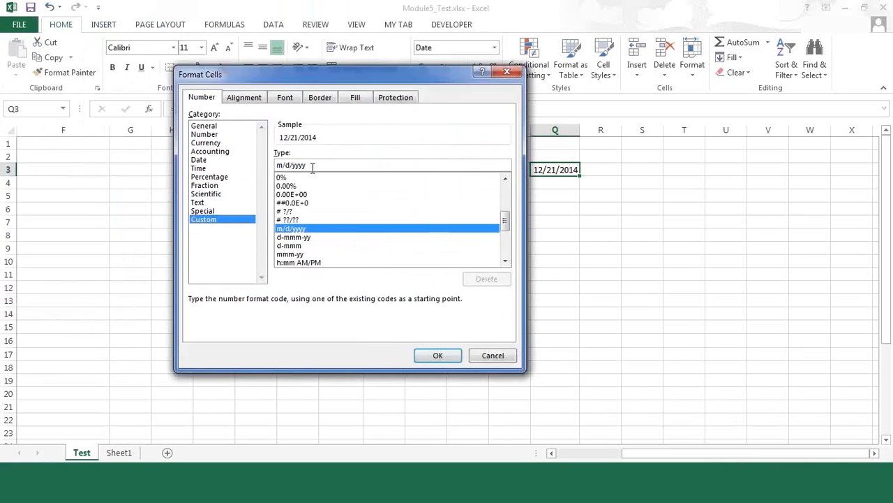
Replace the format code for Q3 with dddd, dd-mmmm-yyyy and apply it
drag(312, 167, 275, 167)
drag(381, 81, 613, 84)
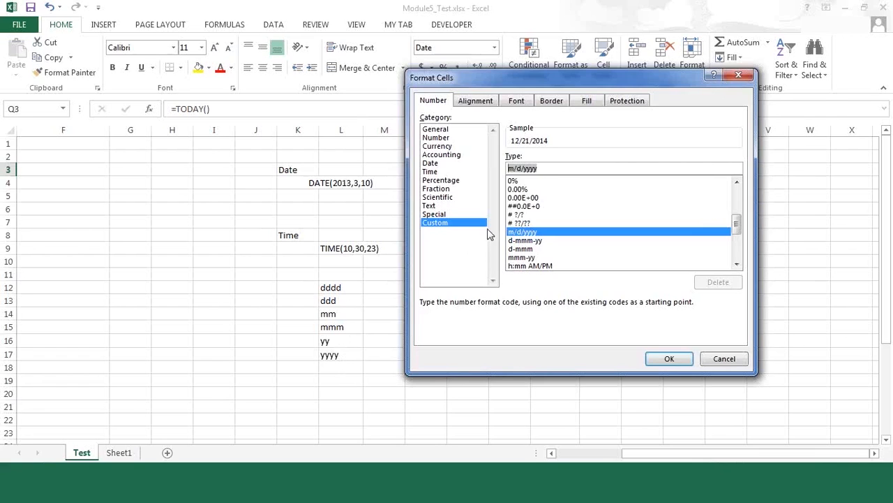
drag(559, 79, 185, 91)
drag(224, 113, 224, 114)
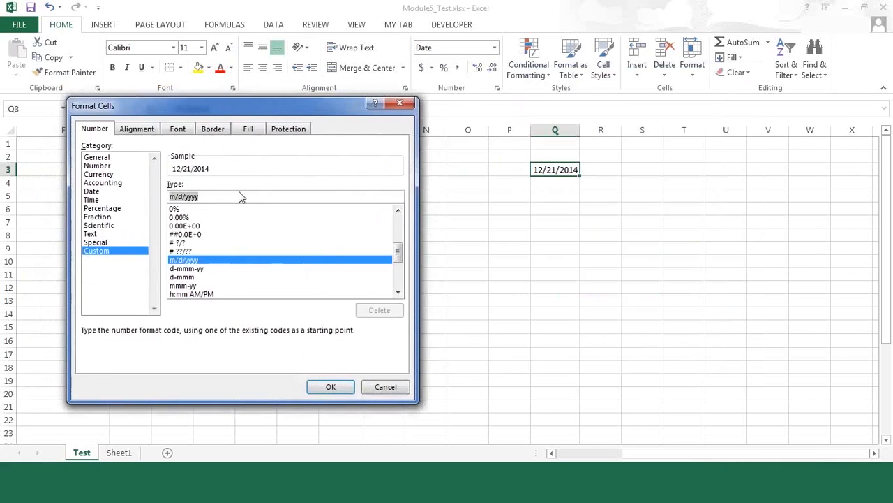
text(dddd)
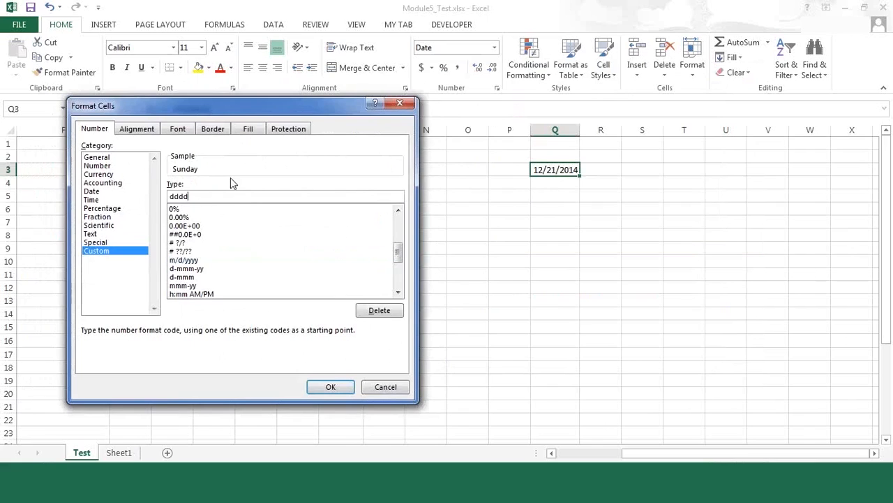
text(, dd-mm)
text(m)
text(m)
text(yy)
text(yy)
click(330, 389)
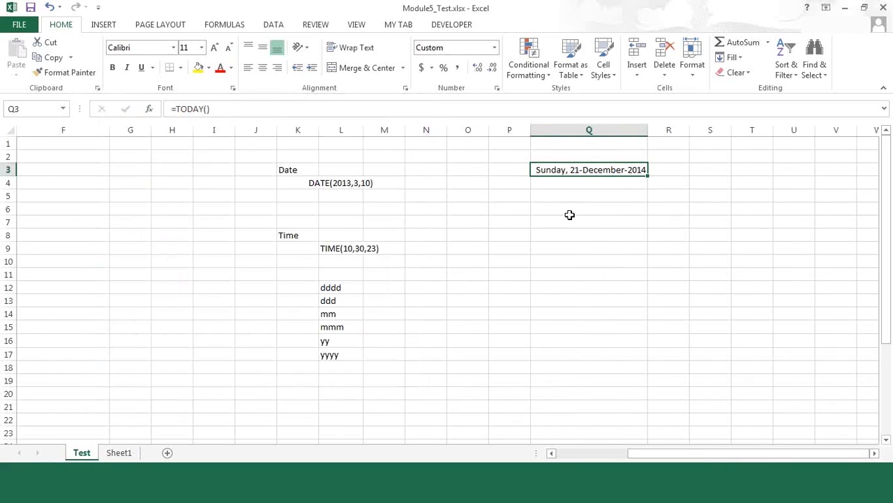
Enter the formula =TODAY() in cell P8
click(496, 236)
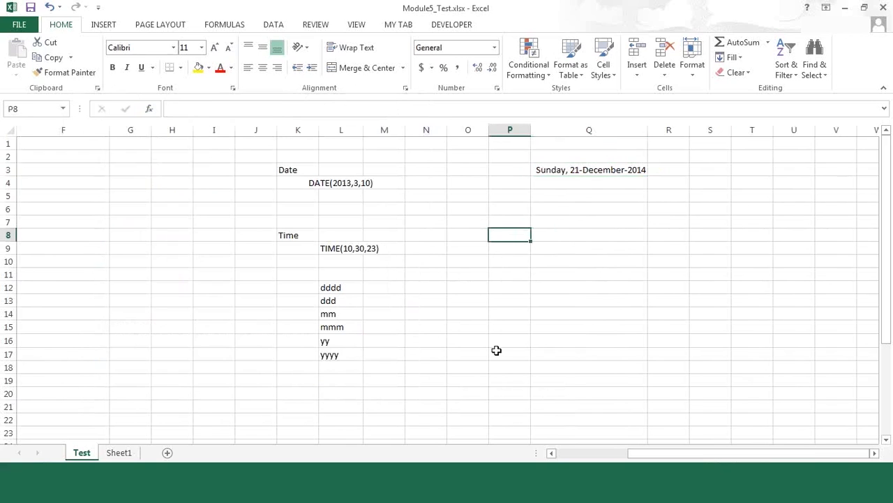
text(=today)
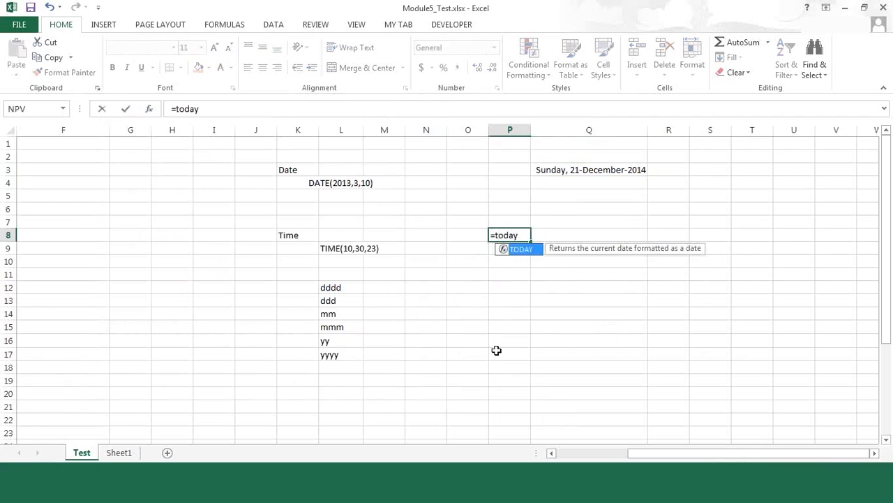
text(())
key(Return)
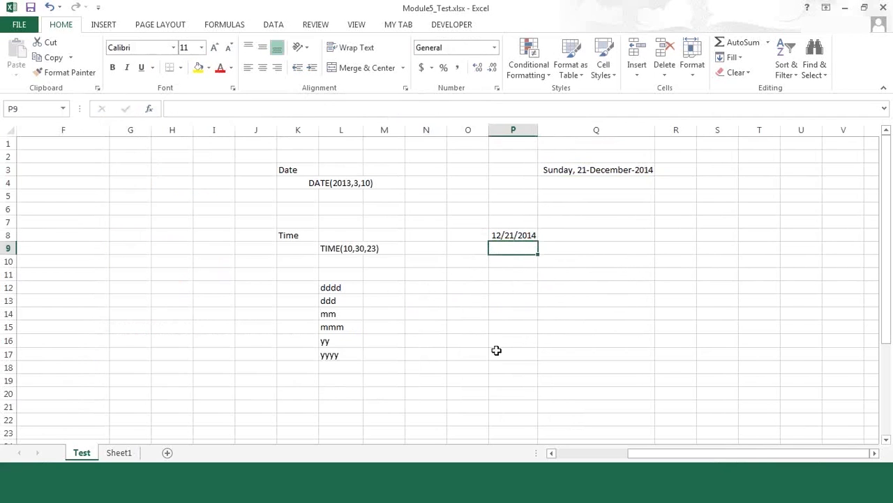
Begin a TEXT formula in cell Q9 with P8 as its value argument
key(Right)
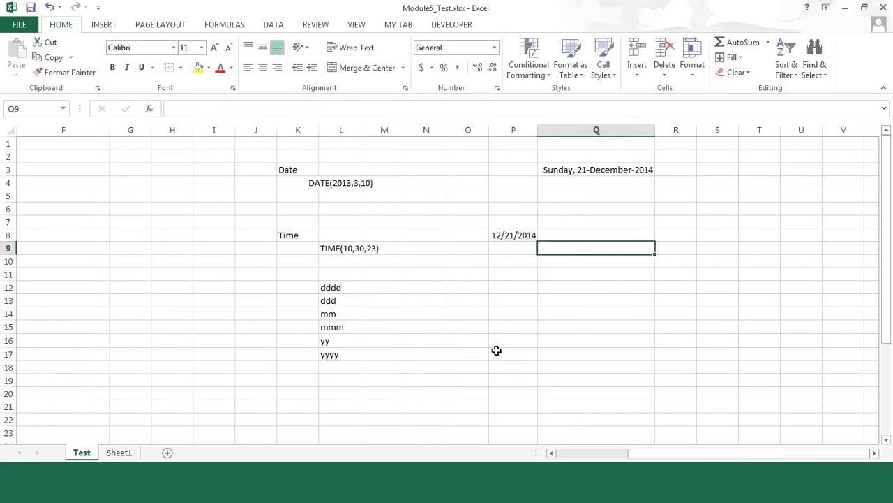
key(Up)
key(Left)
key(Down)
key(Right)
text(=text)
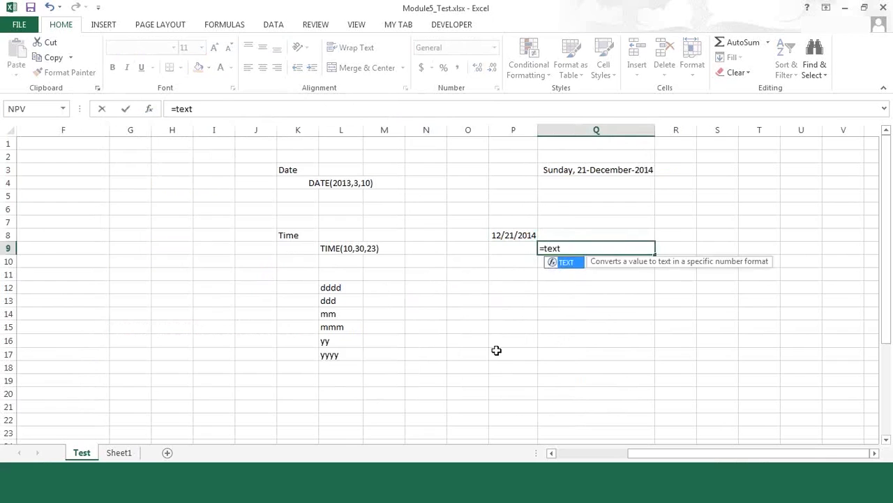
key(Tab)
key(Up)
key(Up)
key(Down)
key(Left)
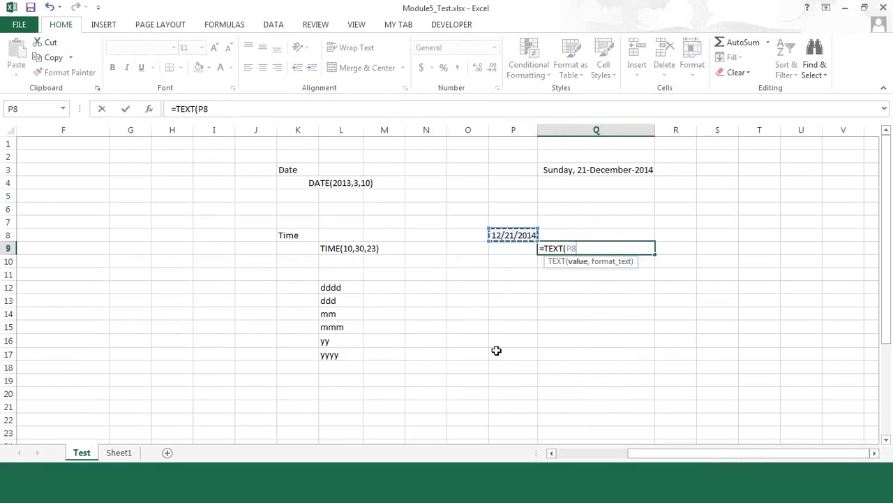
text(,)
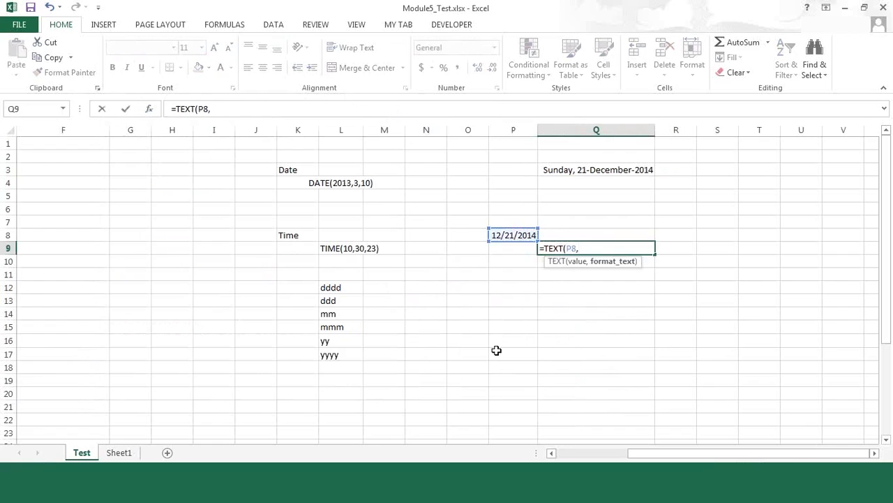
text(")
Complete the TEXT formula in Q9 with the format text "dddd, dd-mmmm-yyyy"
text(dddd, mm)
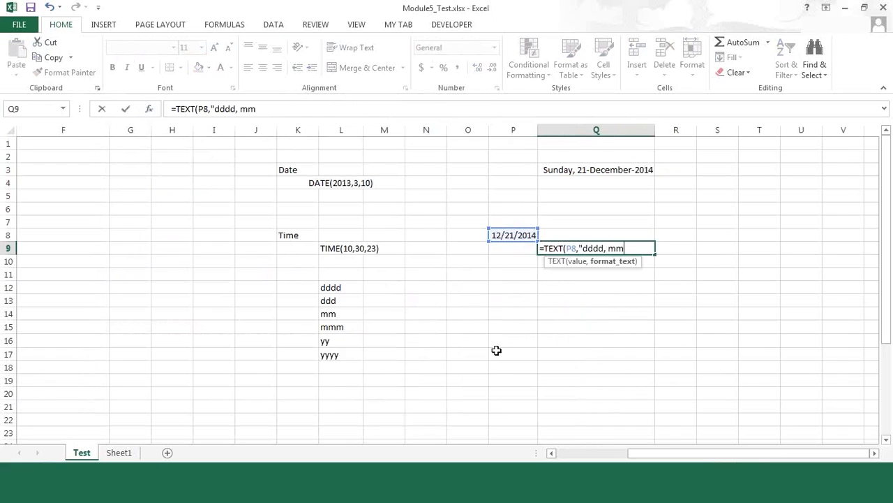
key(BackSpace)
key(BackSpace)
text(dd-mmmm-yyyy")
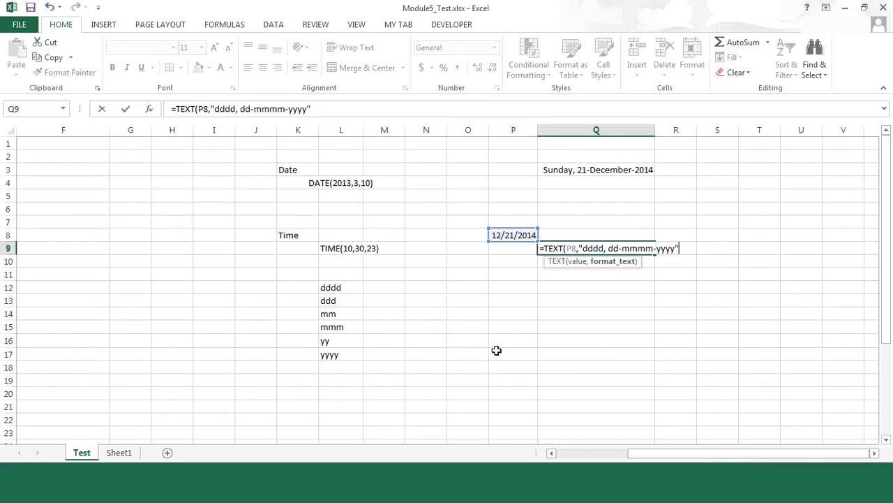
text())
key(Return)
Compare the TEXT formula result in Q9 with the custom-formatted date in Q3 and the source date in P8
key(Up)
key(Up)
key(Up)
key(Up)
key(Up)
key(Up)
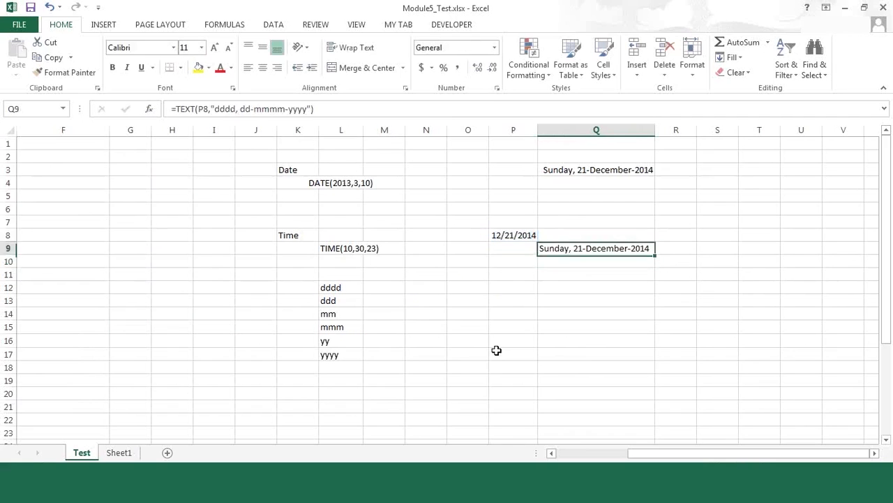
key(Up)
key(Down)
key(Down)
key(Down)
key(Down)
key(Down)
key(Down)
key(Up)
key(Up)
key(Up)
key(Up)
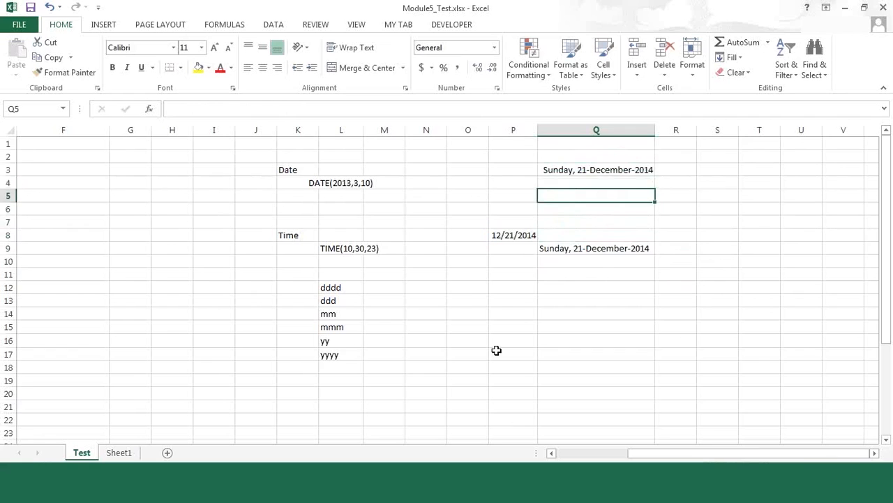
key(Up)
key(Up)
key(Down)
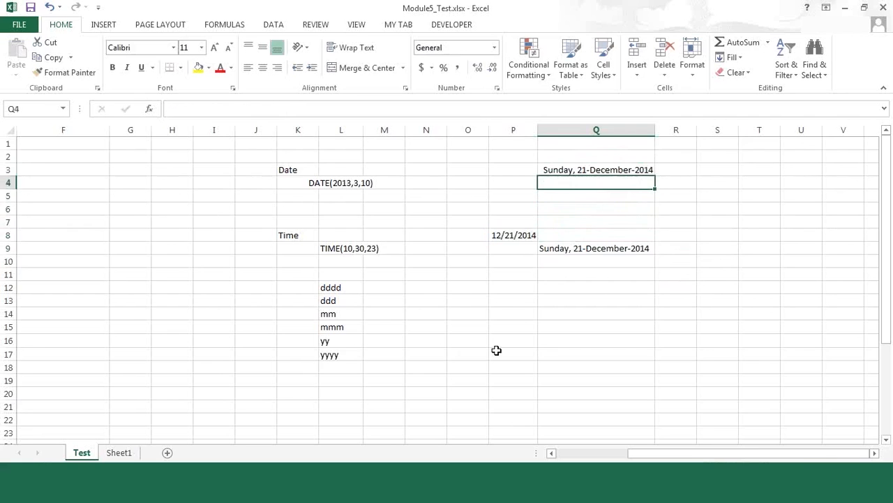
key(Down)
key(Down)
key(Down)
key(Down)
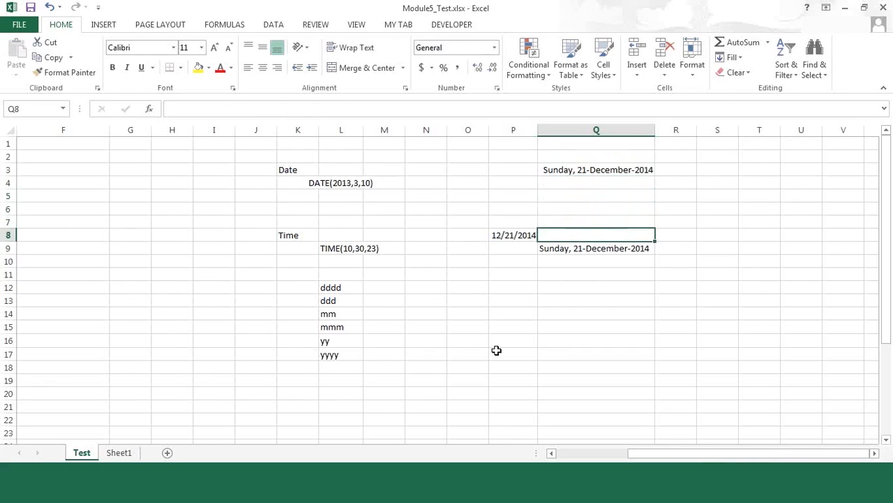
key(Down)
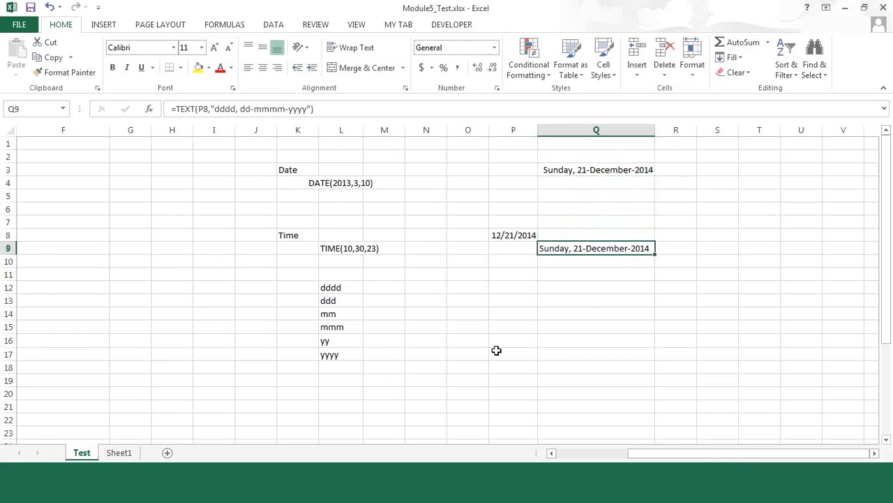
key(Up)
key(Up)
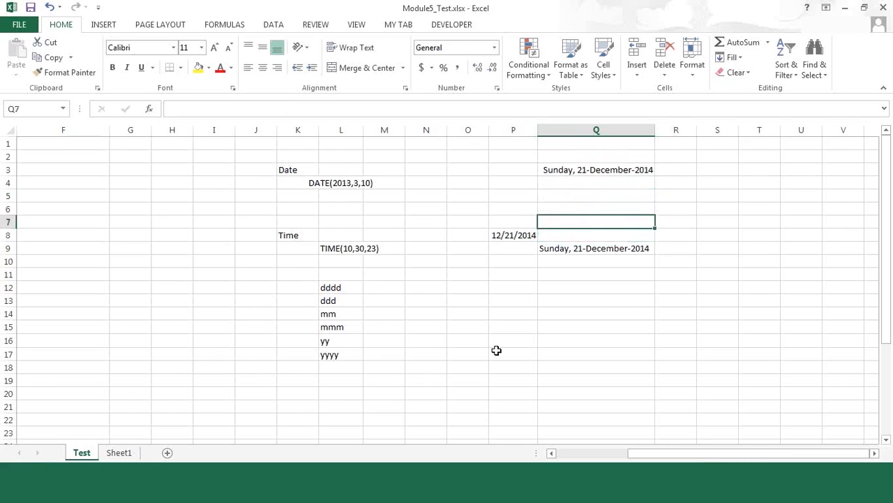
key(Down)
key(Down)
key(Down)
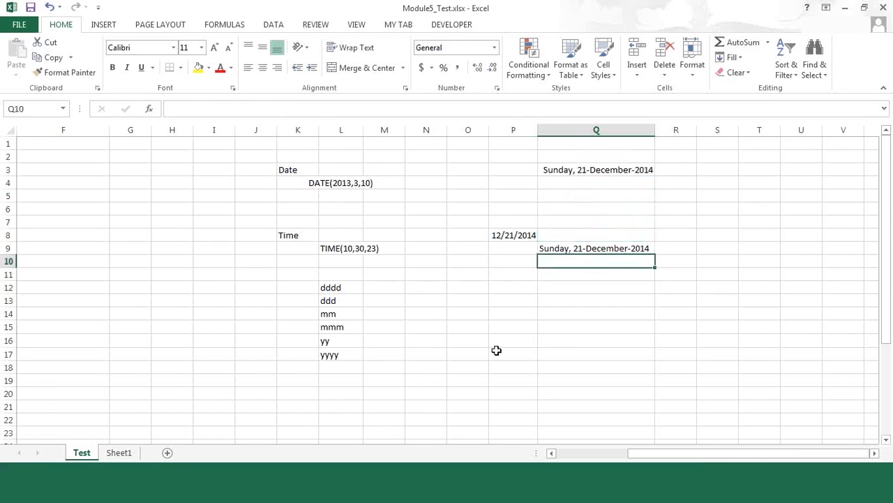
key(Left)
key(Down)
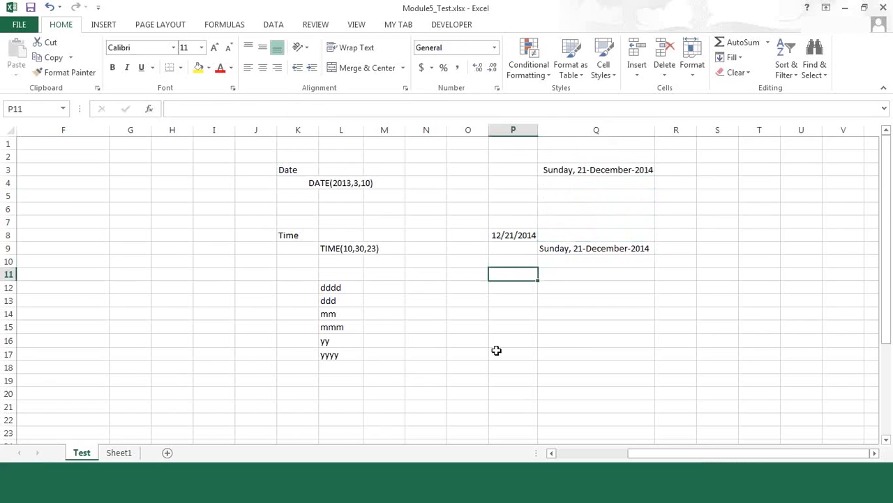
Examine the sample DATE syntax in cell L4 beneath the Date label
key(Up)
key(Up)
key(Up)
key(Up)
key(Up)
key(Up)
key(Up)
key(Left)
key(Up)
key(Left)
key(Left)
key(Left)
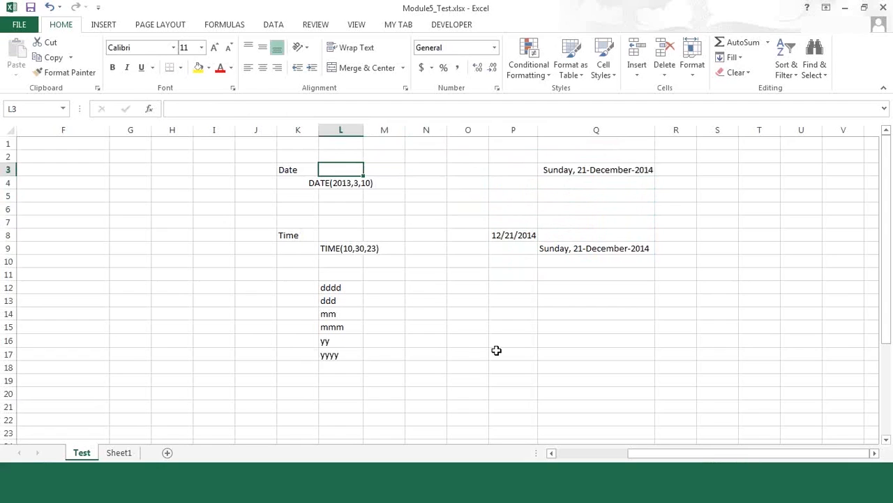
key(Down)
key(Down)
key(Down)
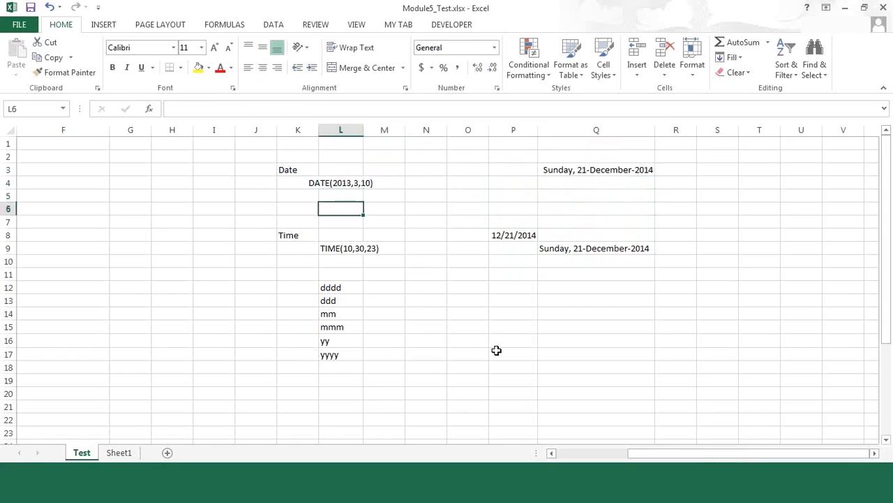
key(Up)
key(Up)
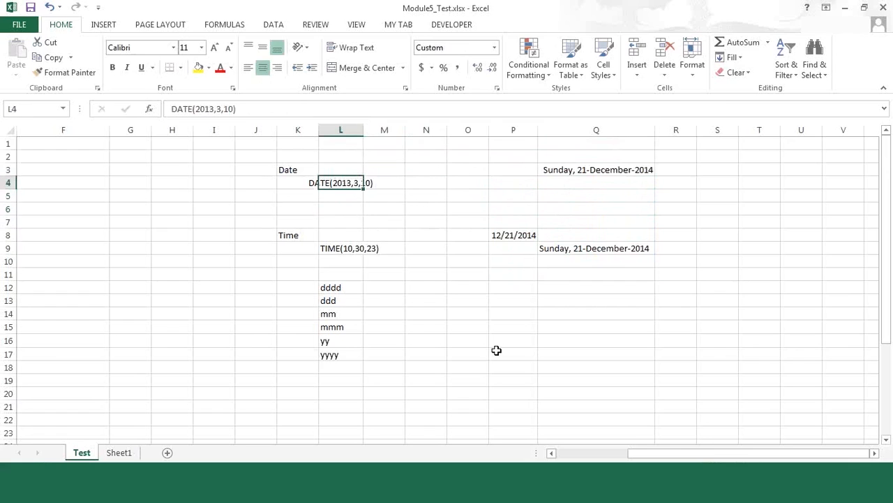
key(Down)
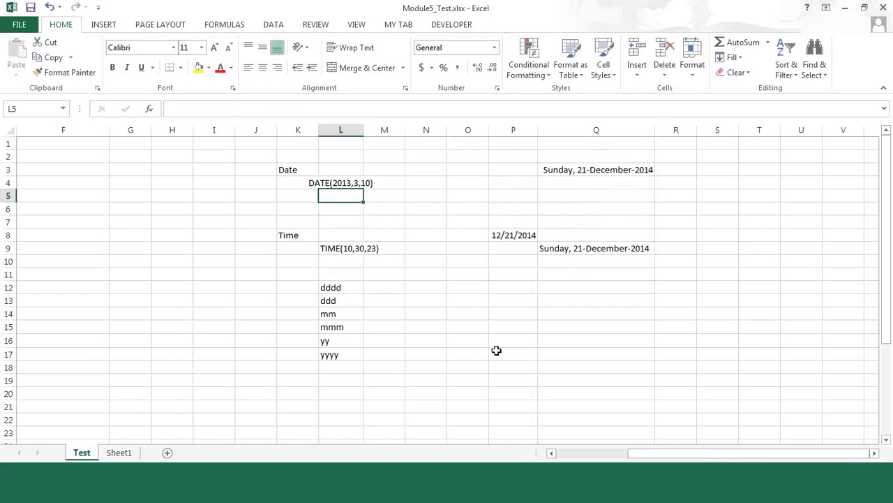
key(Up)
key(Down)
key(Down)
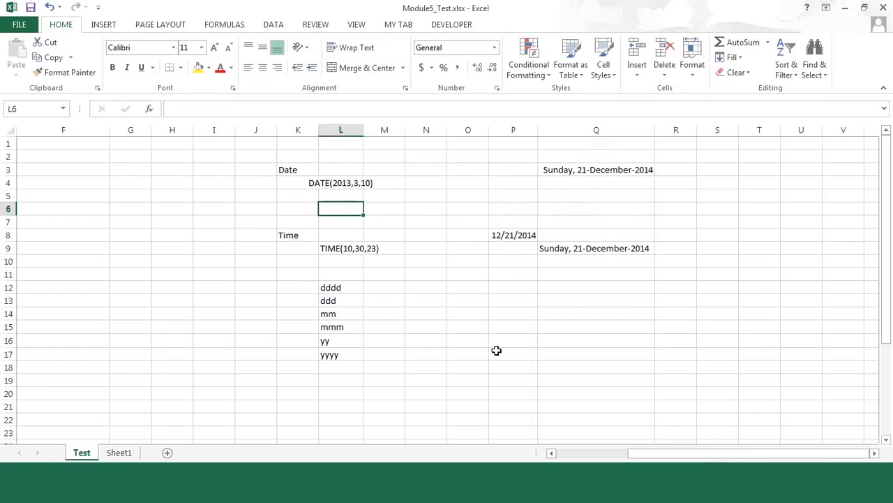
Enter the formula =DATE(2013,3,10) in cell L3
key(Up)
key(Up)
key(Up)
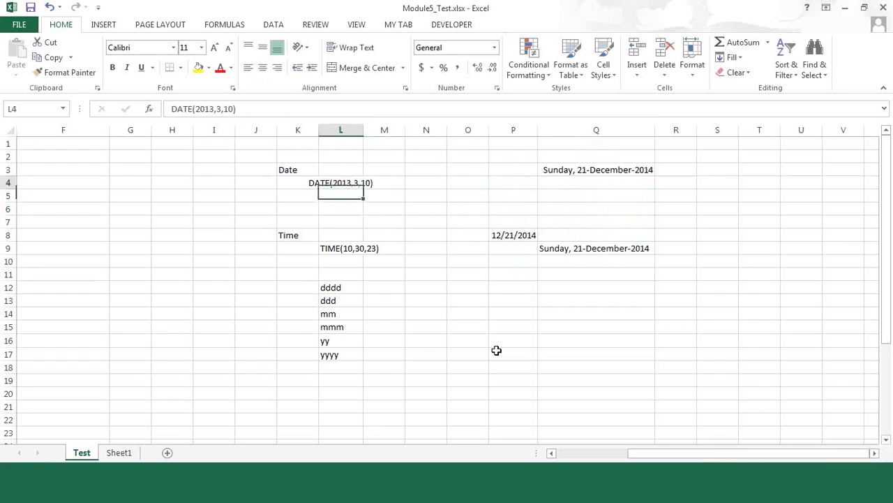
text(=)
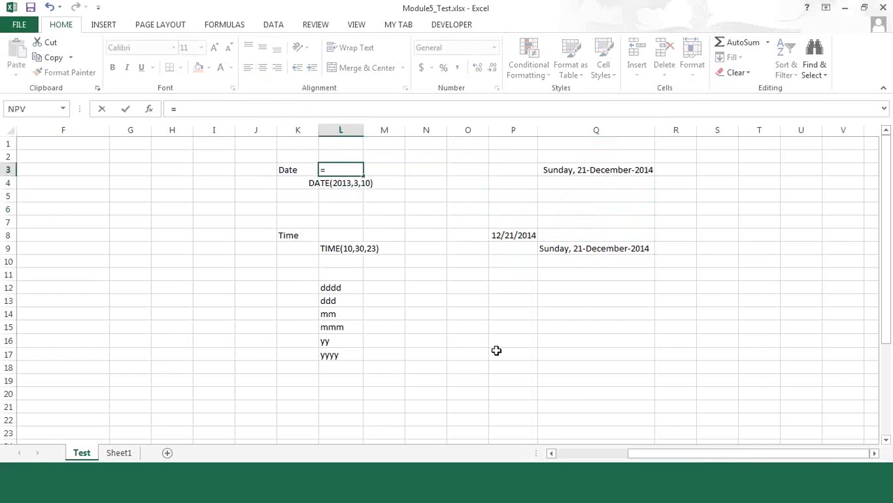
text(dat)
key(Tab)
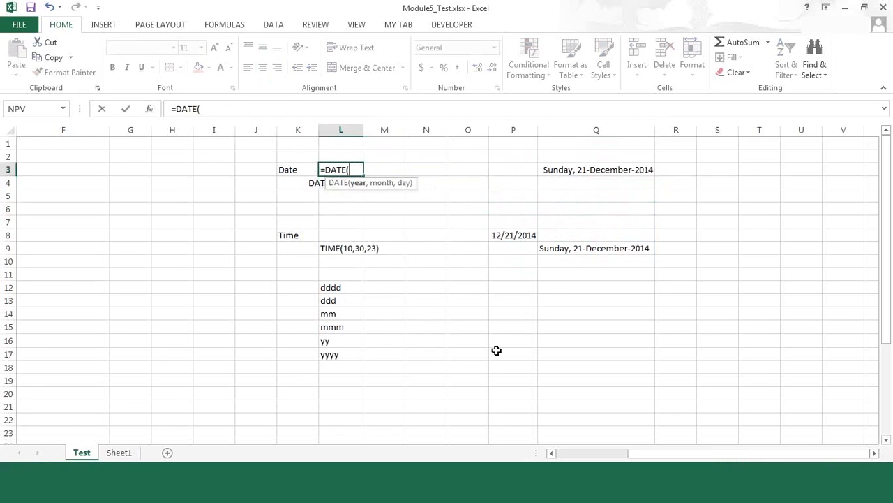
text(3,3,10))
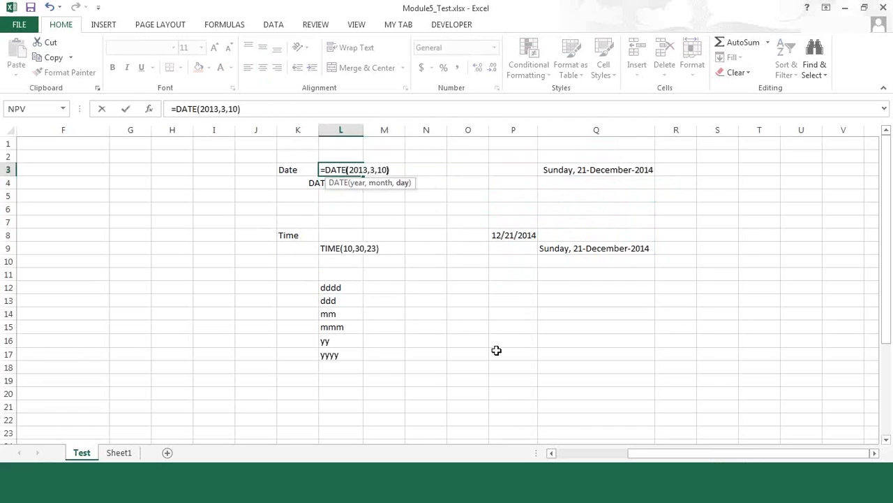
key(Return)
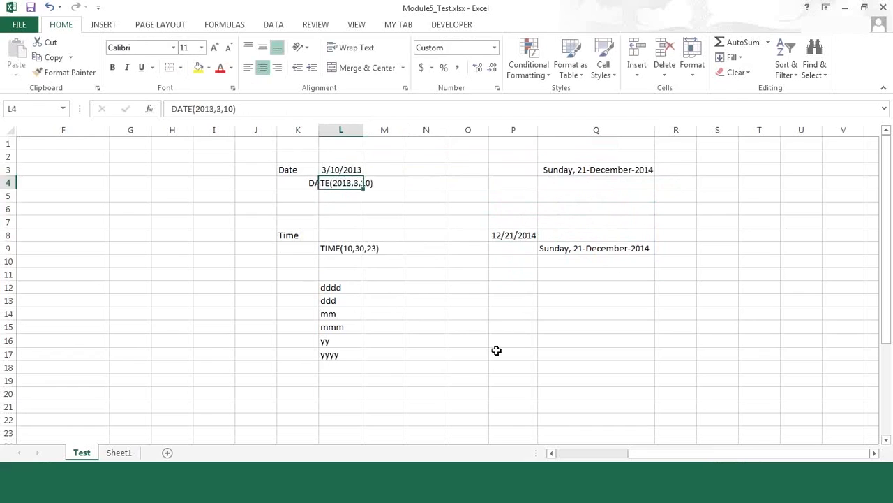
key(Up)
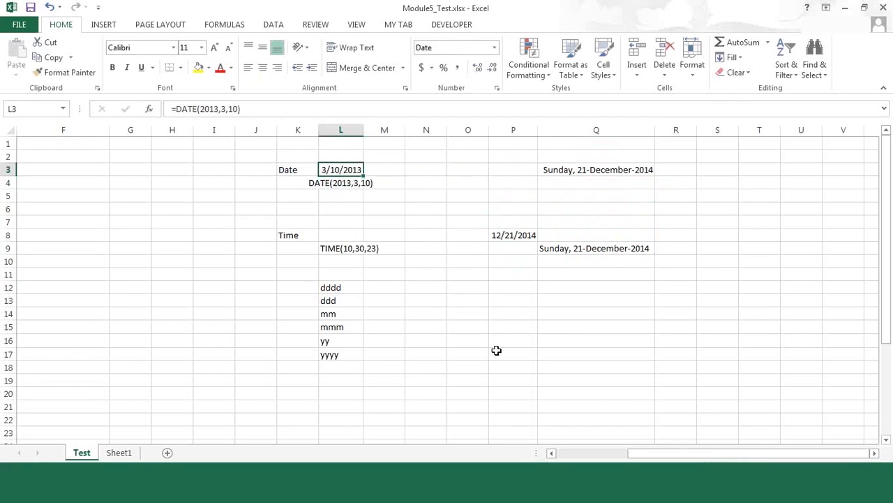
Copy the custom date formatting from Q3 to L3 and widen column L to fit the long date
click(566, 170)
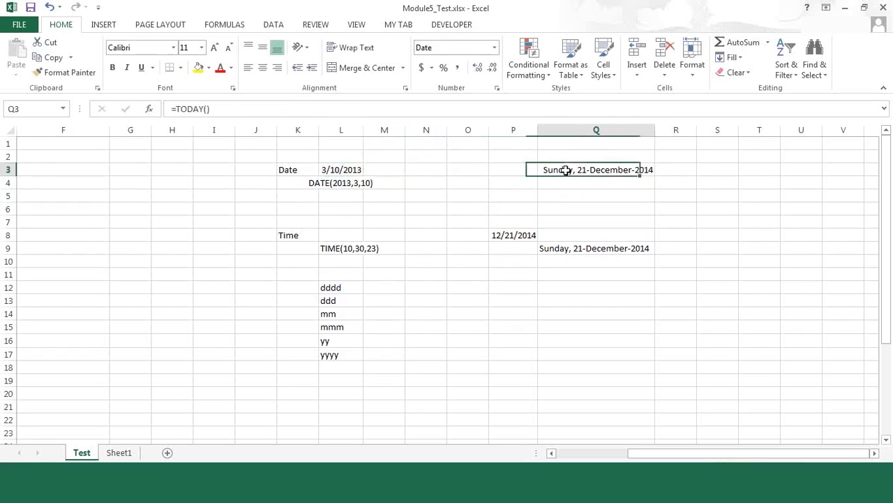
click(70, 72)
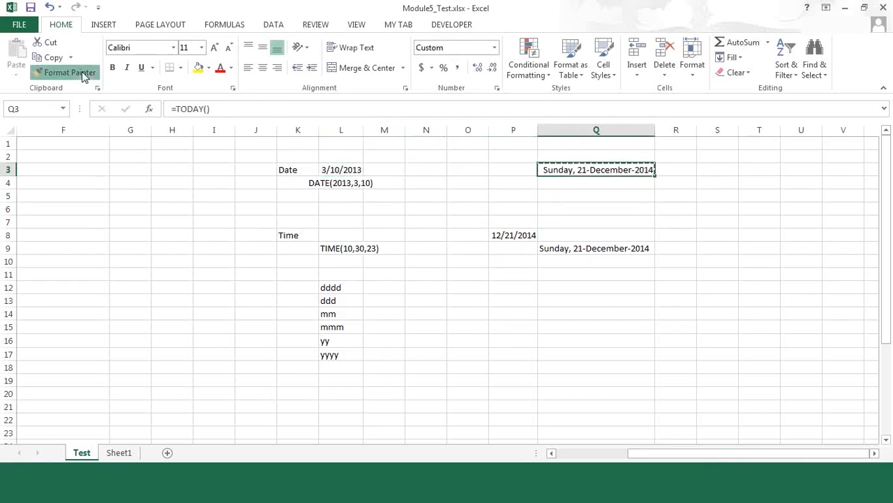
click(341, 170)
drag(363, 130, 426, 130)
click(419, 286)
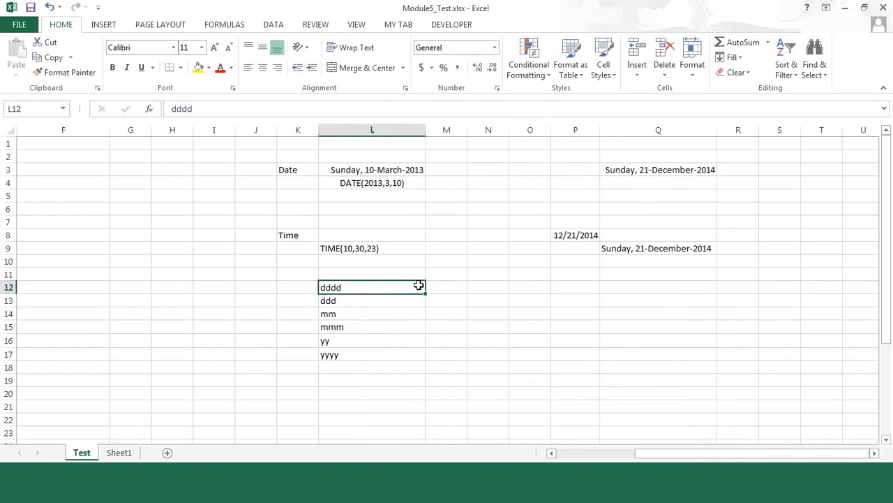
click(620, 167)
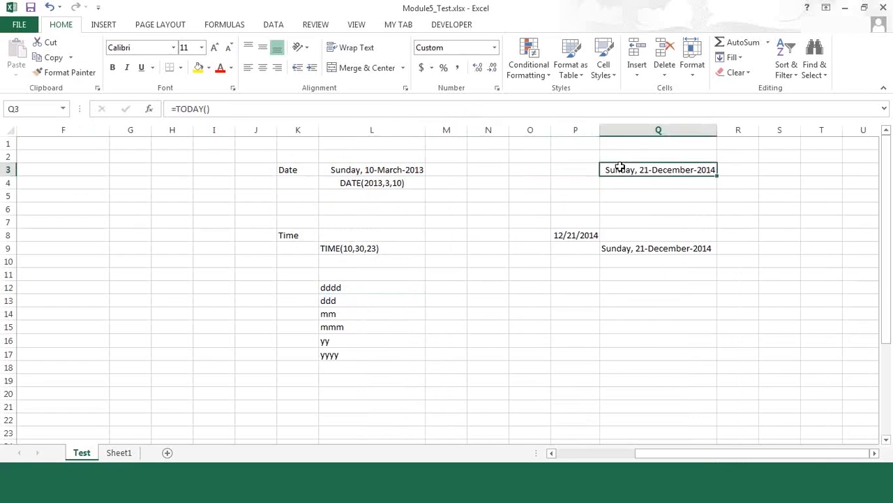
click(372, 167)
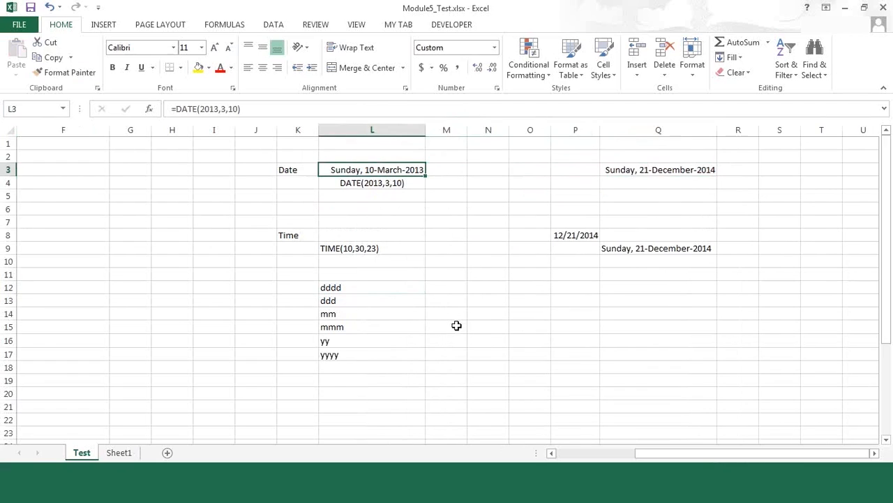
Enter the date 23-Dec-2014 in cell L6
key(Down)
key(Down)
key(Down)
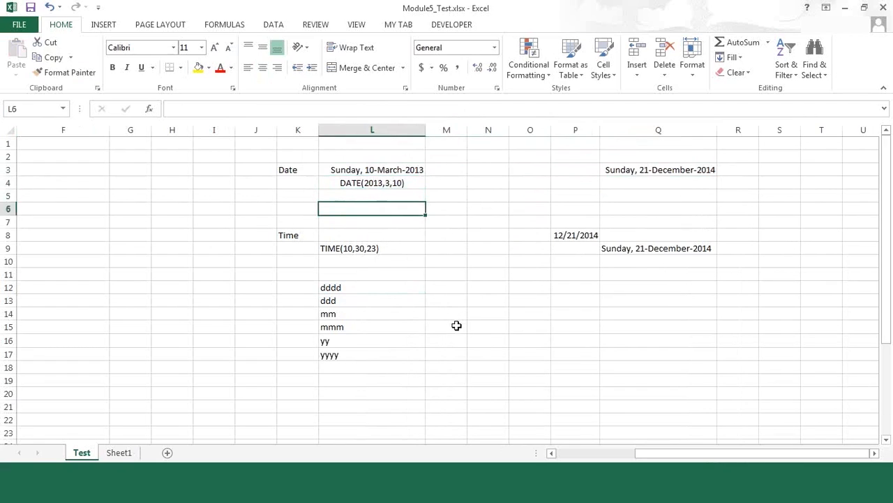
text(23-Dec-2014)
key(Return)
key(Up)
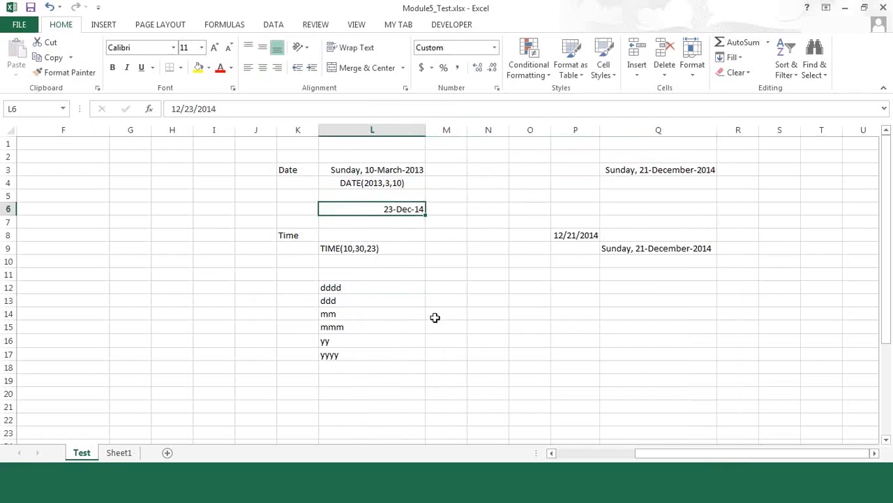
Copy the long date formatting from L3 to L6 and widen column L slightly to fit the date
click(338, 168)
click(56, 73)
click(389, 208)
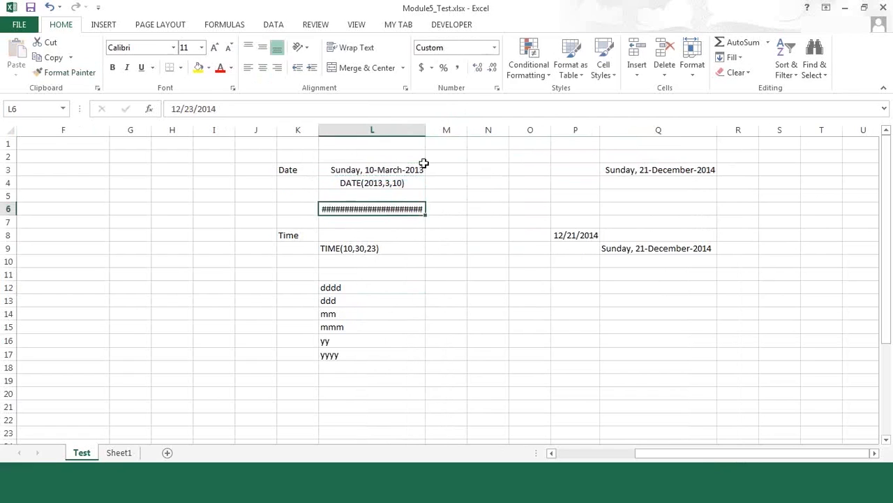
drag(427, 132, 441, 132)
click(428, 264)
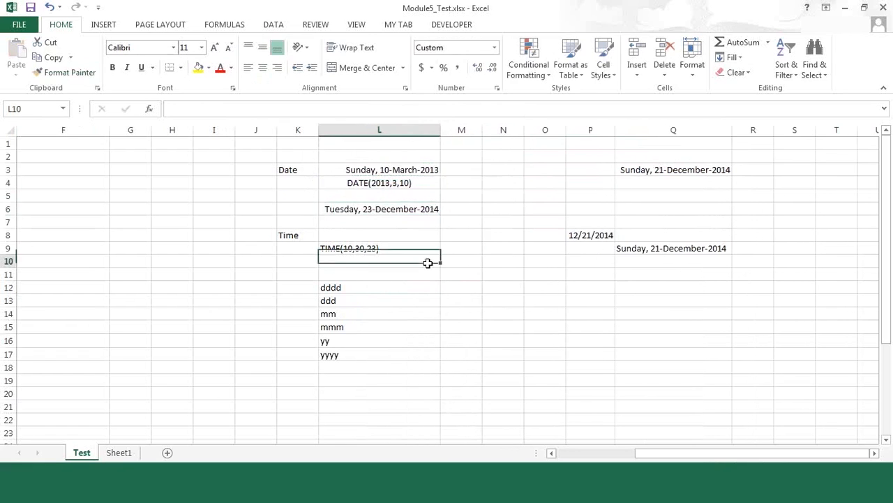
click(383, 209)
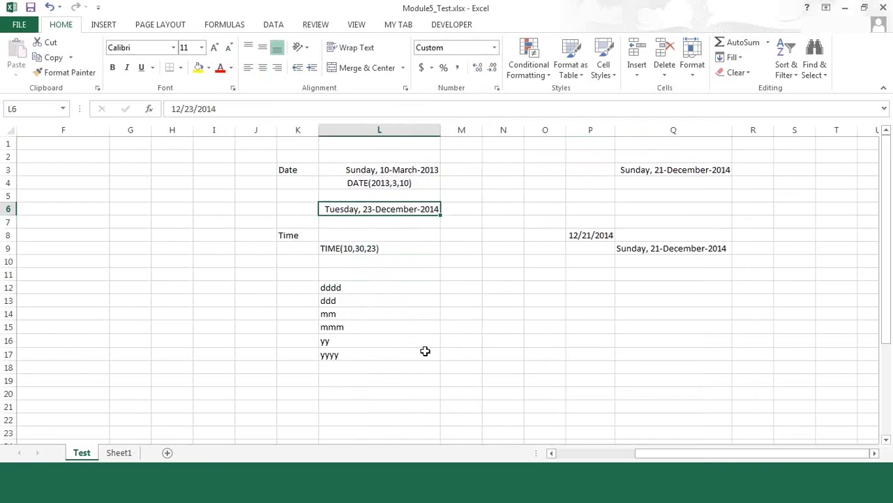
Enter the example Sunday in M12 beside the dddd format code
click(347, 274)
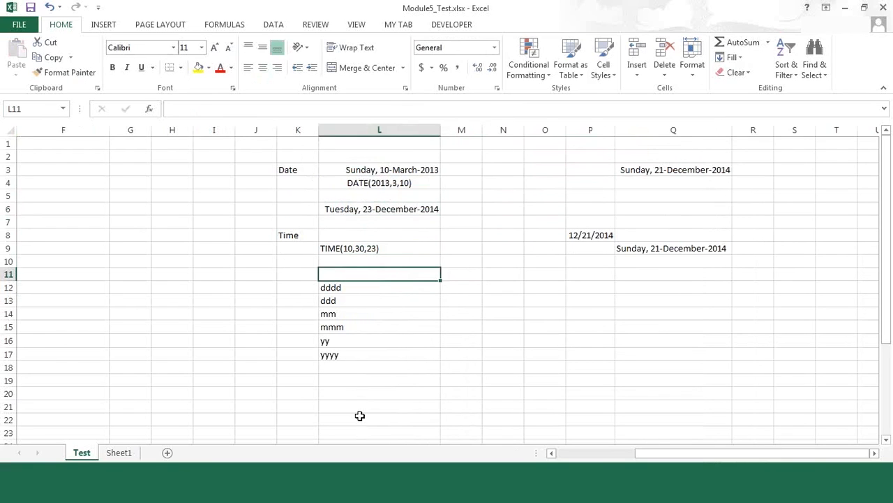
key(Down)
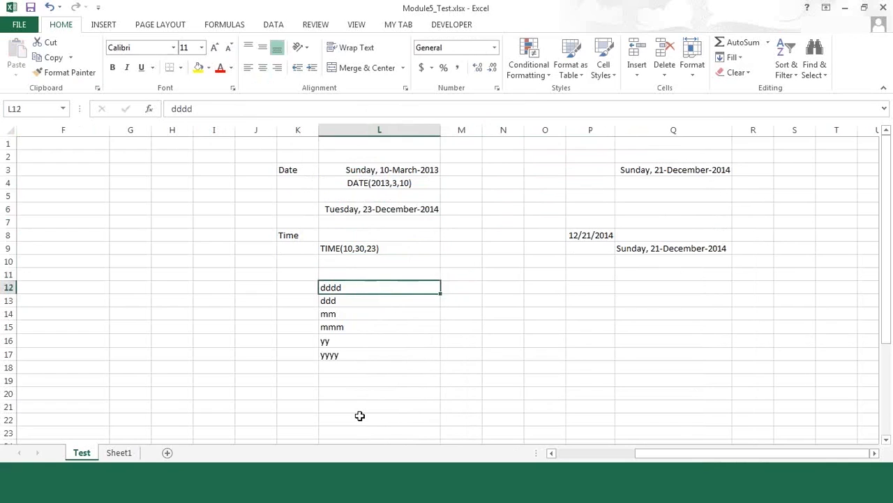
key(Right)
text(Sunday)
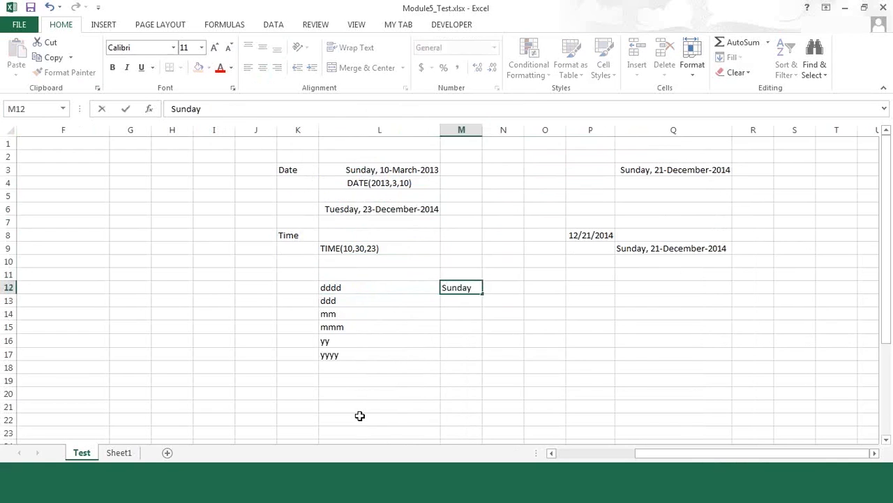
key(Return)
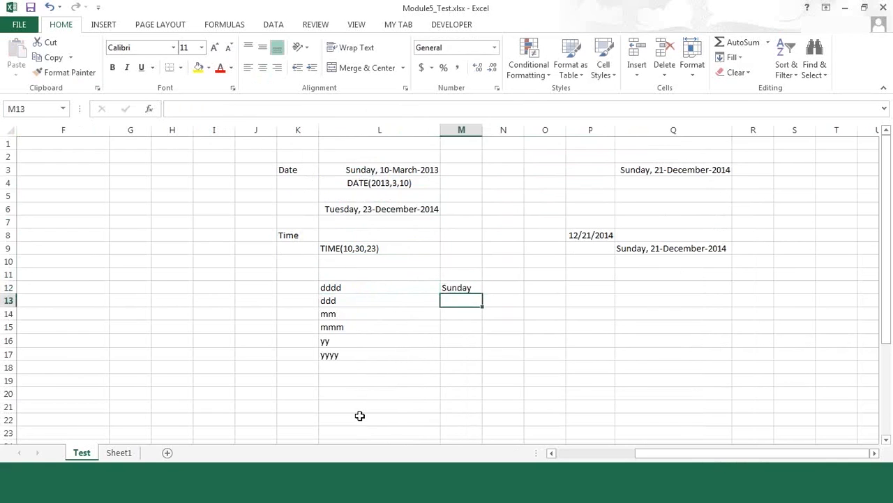
Move the format codes from ddd through yyyy down one row to free cell L13
key(Left)
key(shift+Down)
key(shift+Down)
key(shift+Down)
key(shift+Down)
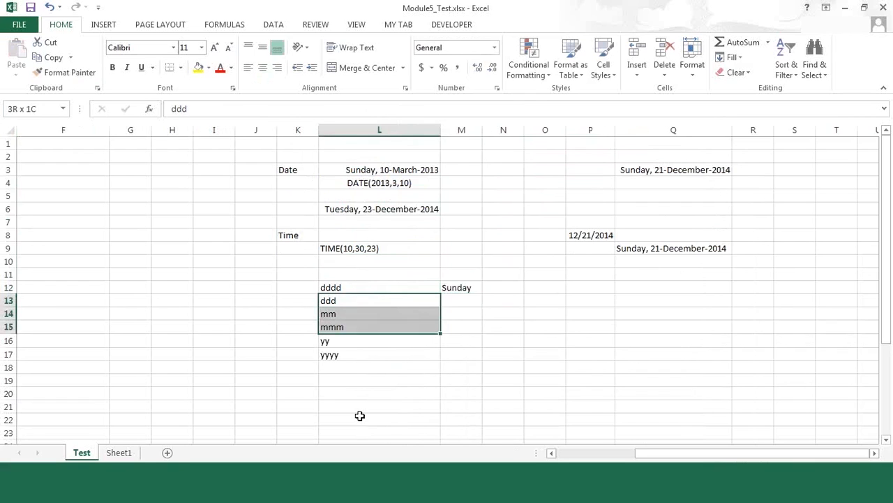
key(ctrl+x)
key(Down)
key(ctrl+v)
key(Up)
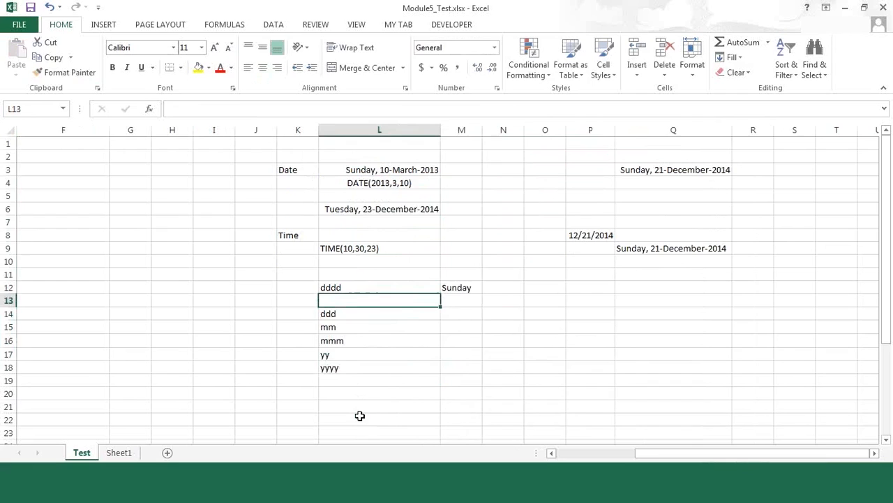
Enter the format code ddd in L13 and its example Sun in M13
click(659, 246)
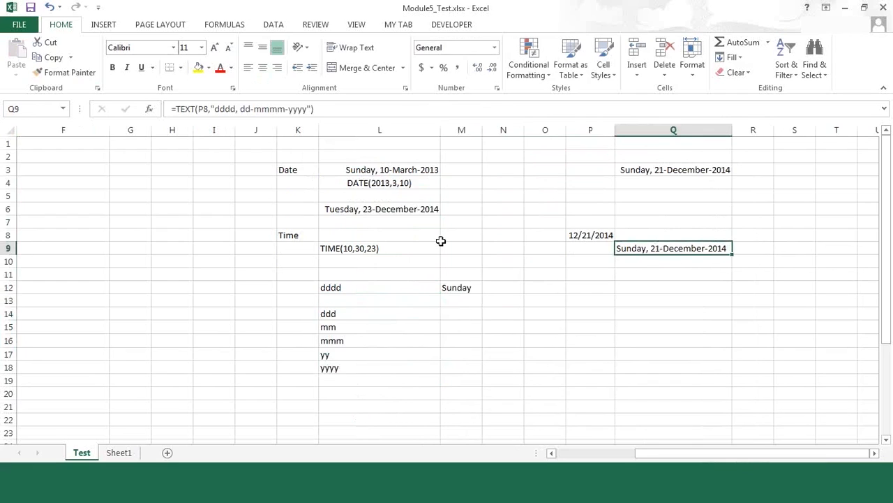
click(337, 301)
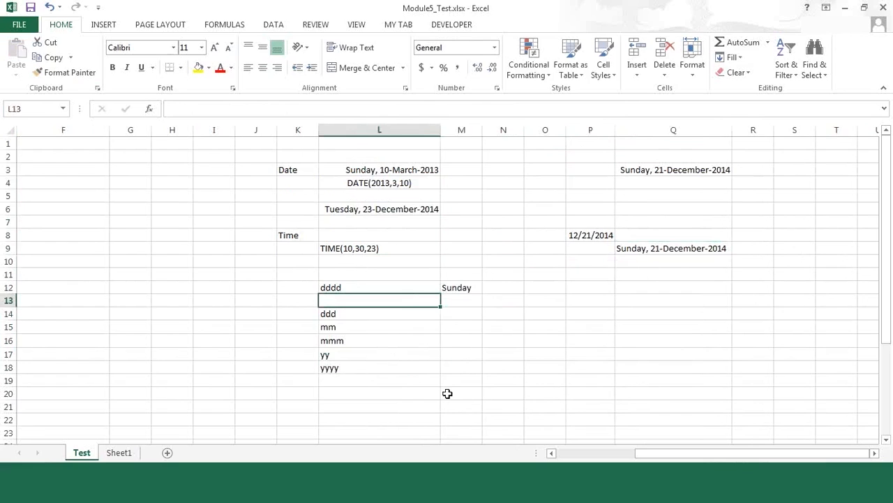
text(dd)
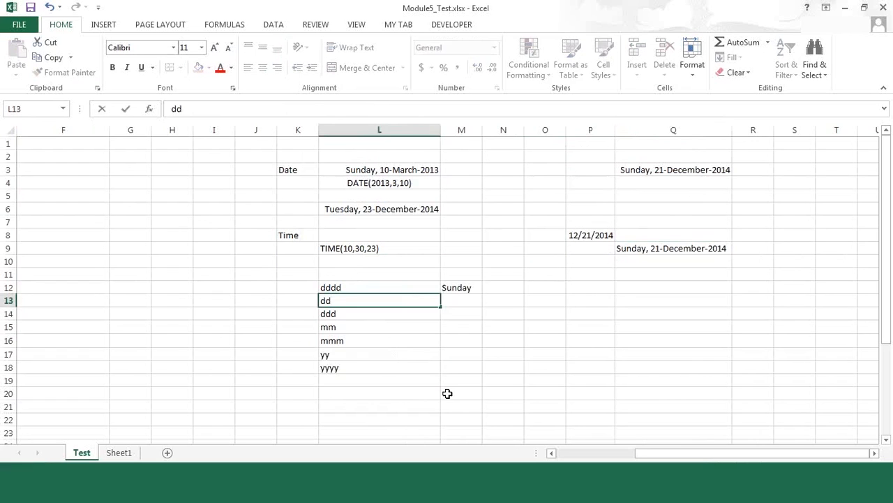
key(Escape)
text(ddd)
key(Tab)
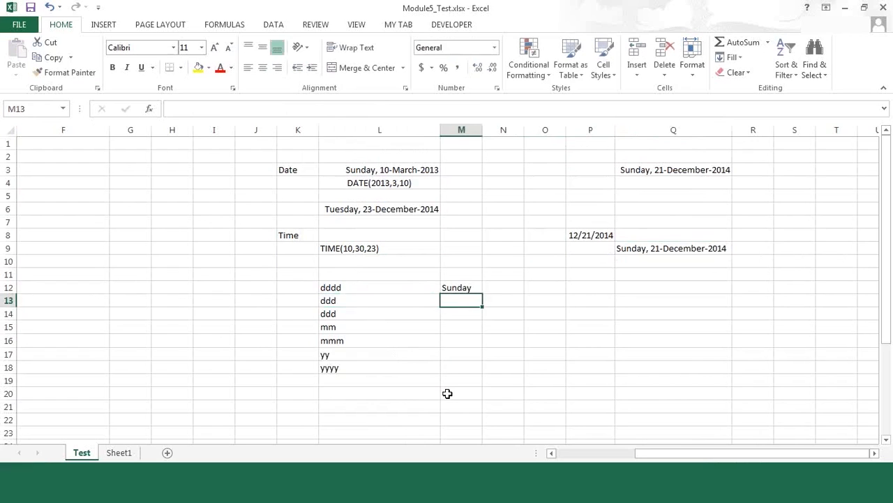
text(Sun)
key(Delete)
key(Return)
key(Left)
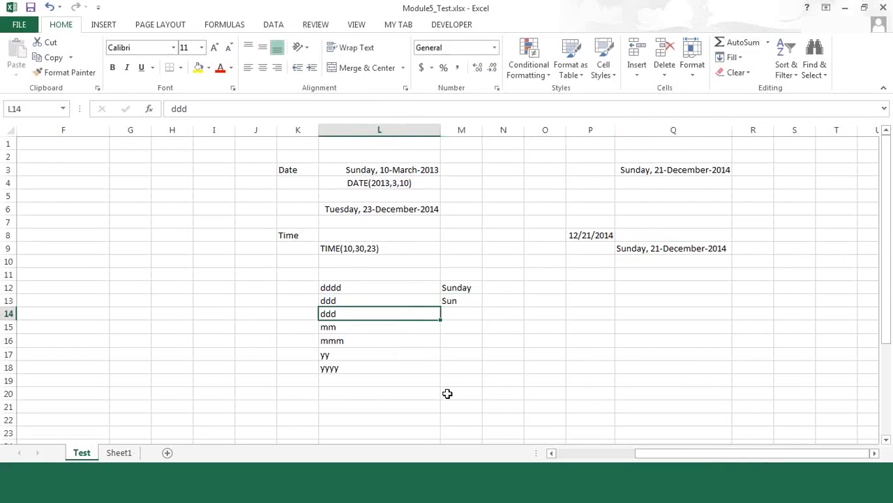
Replace the format code in L14 with dd and enter its example 21 in M14
text(dd)
key(Tab)
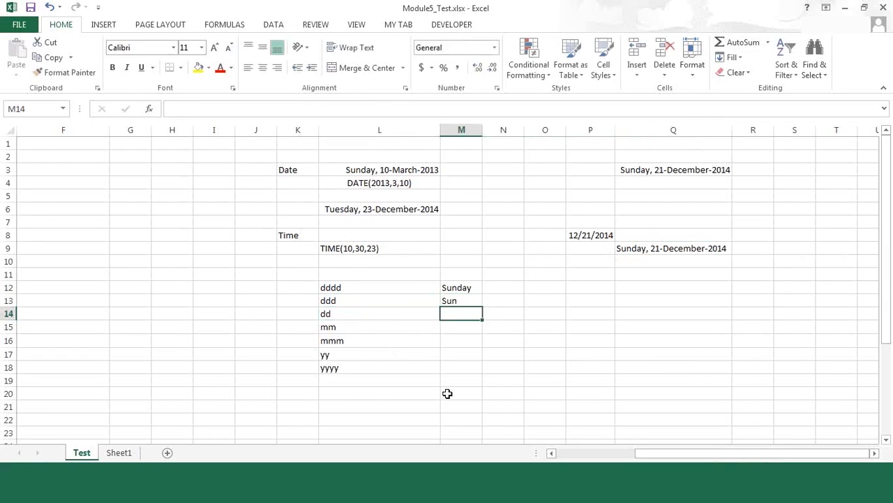
text(21)
key(Return)
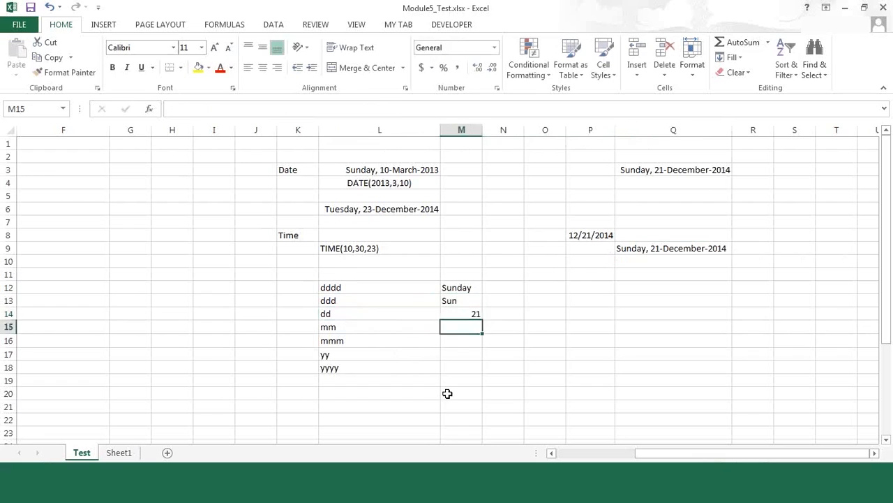
key(Left)
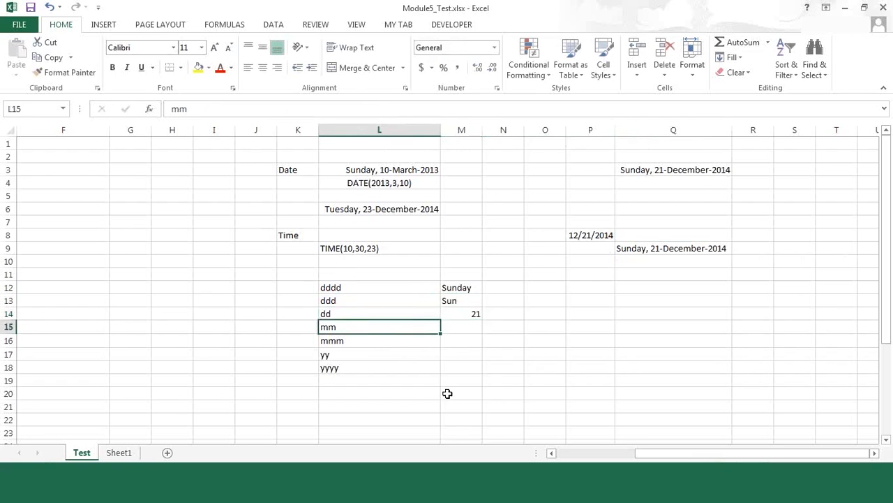
Enter the example 12 in M15 beside the mm code and Dec in M16 beside mmm
key(Right)
text(12)
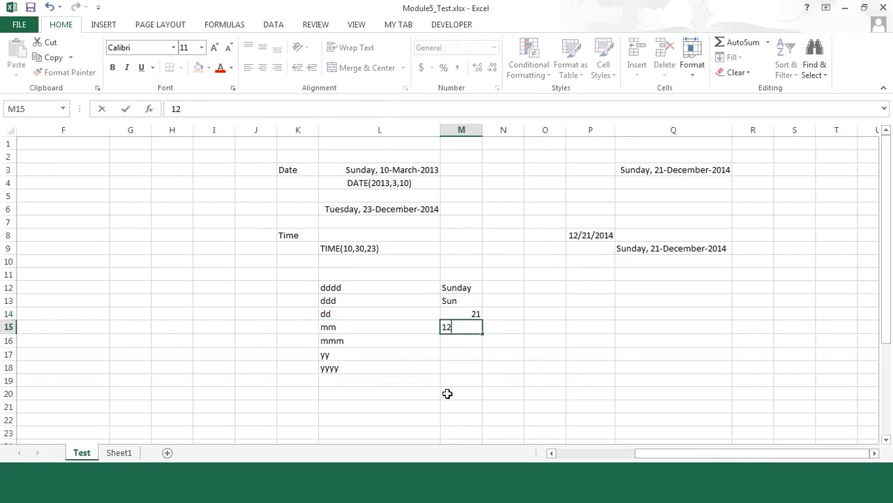
key(Return)
text(Dec)
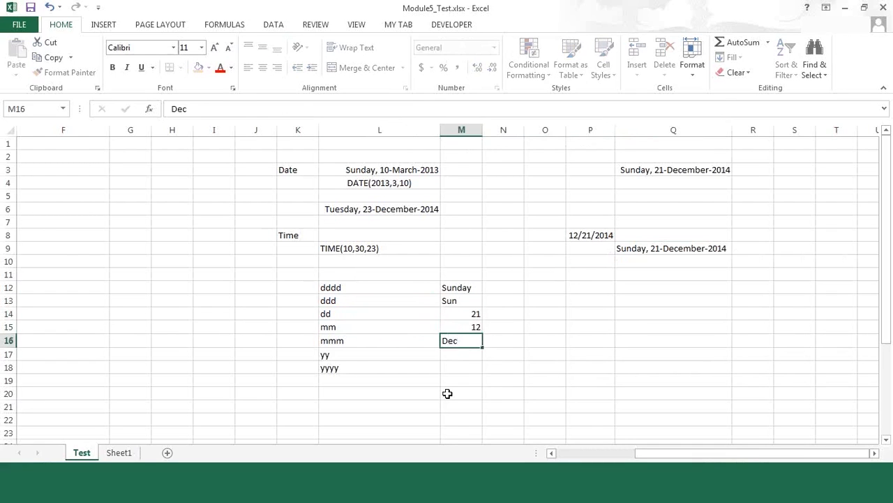
key(Return)
Move the yy and yyyy format codes down one row to free cell L17
key(Left)
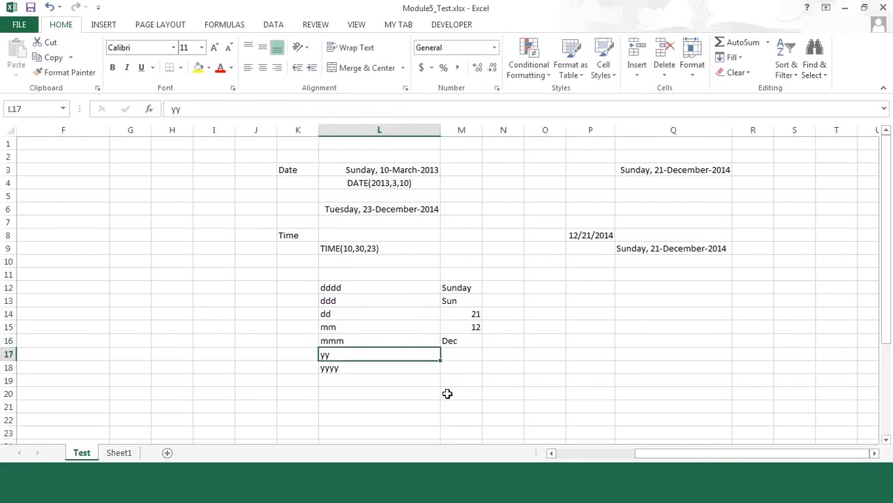
key(shift+Down)
drag(449, 381, 450, 398)
key(Up)
Enter the format code mmmm in L17 and its example December in M17
text(mmmmm)
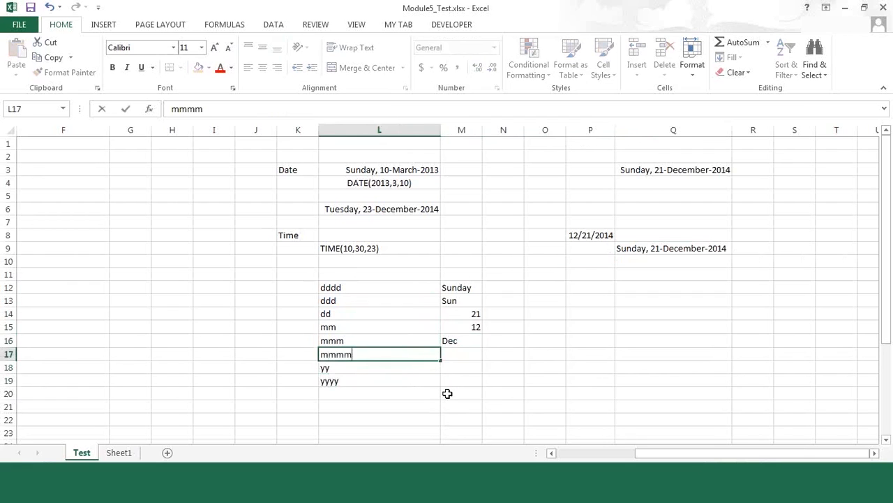
key(Tab)
text(December)
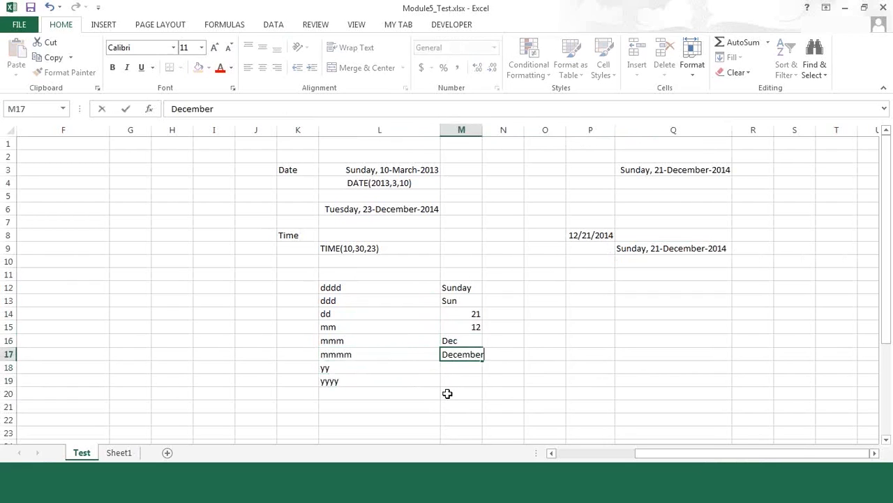
key(Return)
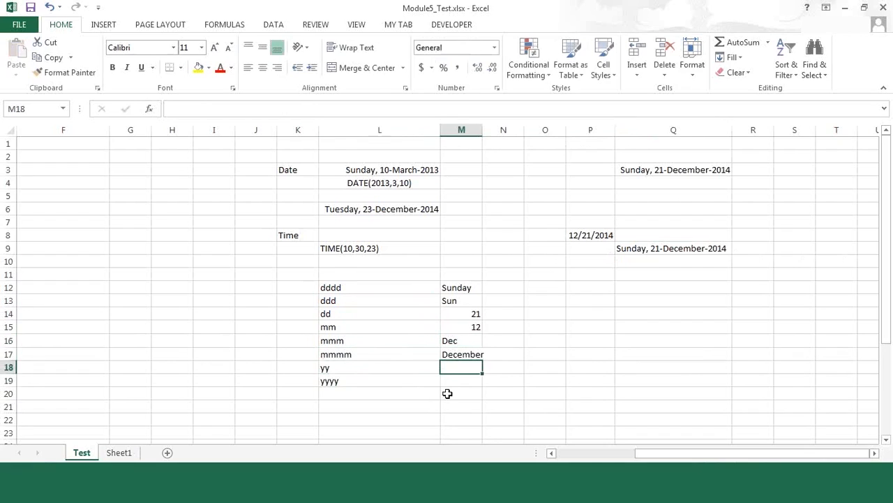
Enter the year examples 14 in M18 beside yy and 2014 in M19 beside yyyy
text(14)
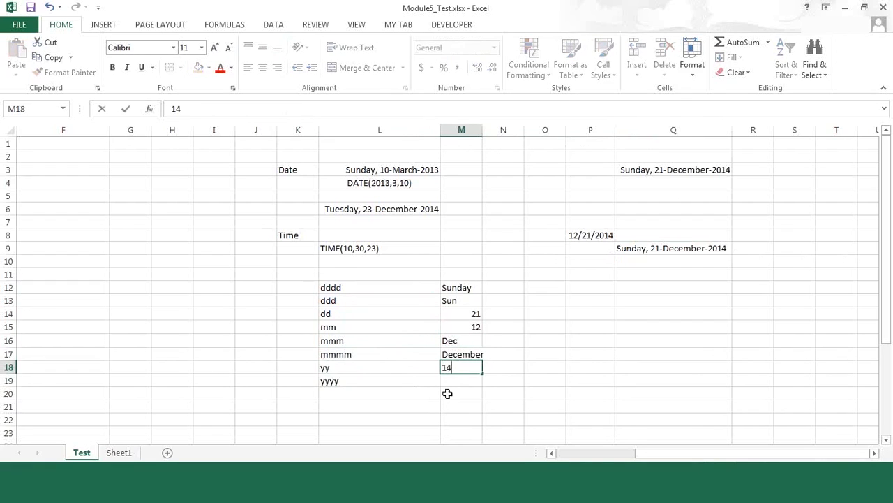
key(Return)
text(2014)
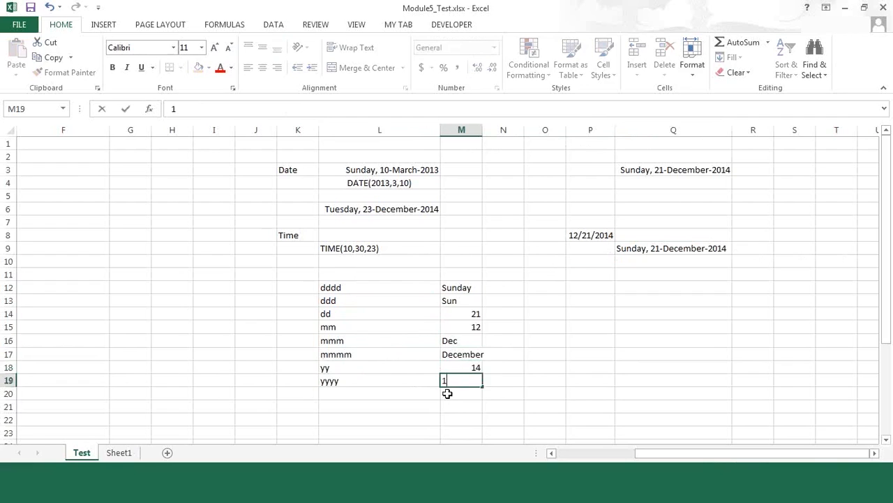
key(Return)
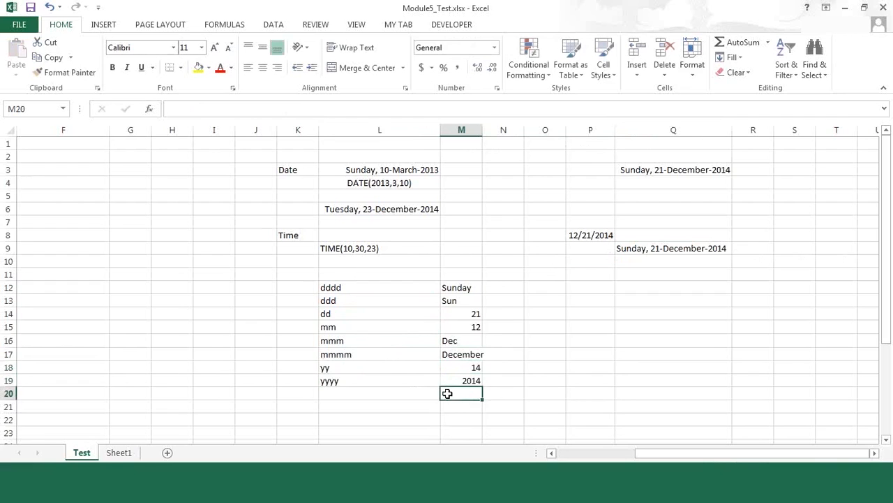
List the time format codes hh, mm and ss in cells L21 to L23
key(Left)
key(Down)
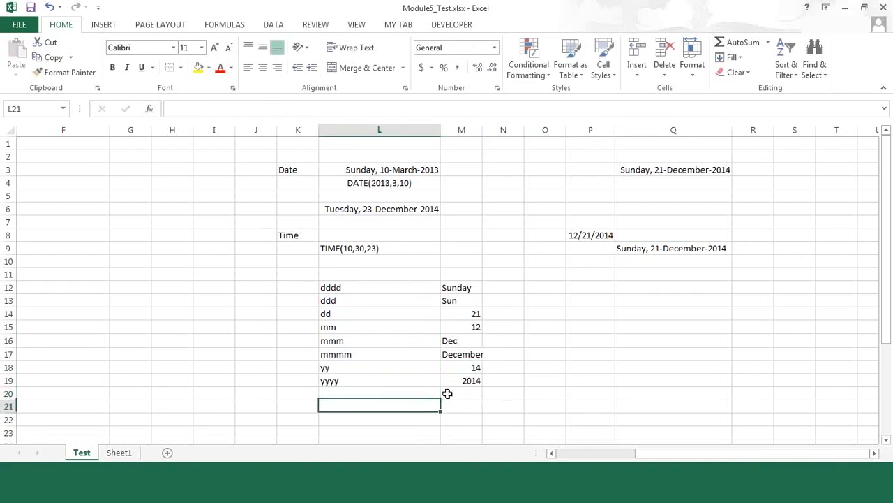
text(hh)
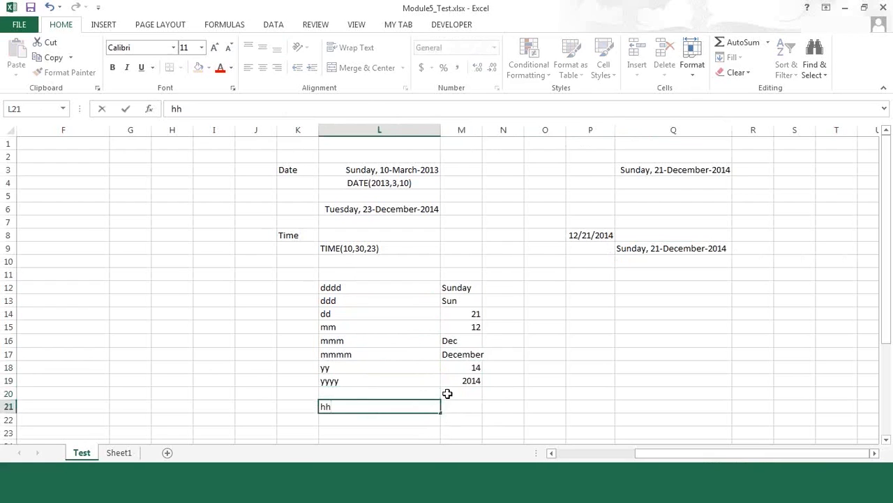
key(Return)
text(mm)
key(Return)
text(ss)
Enter the time code meanings hour, min and sec in cells M21 to M23
key(Up)
key(Up)
key(Right)
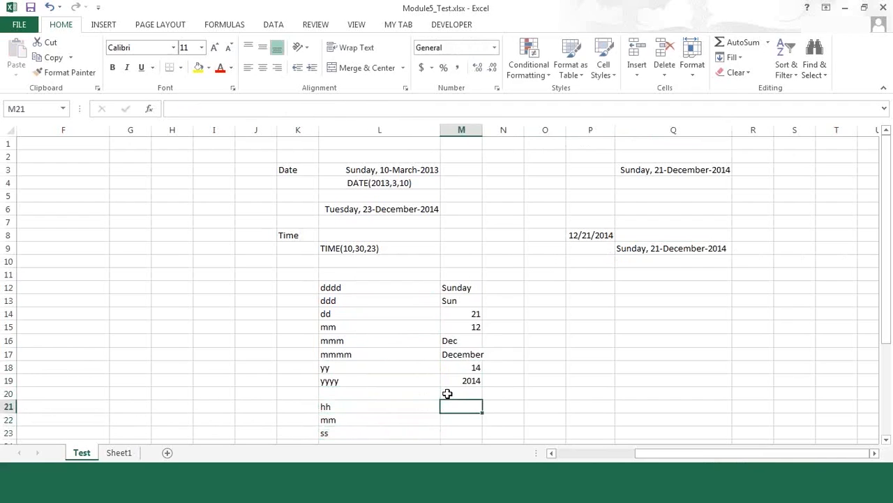
text(hour)
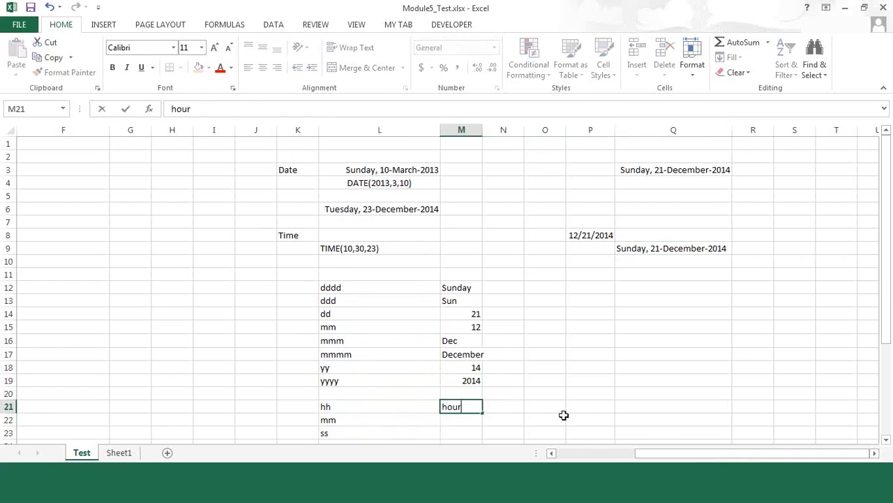
key(Return)
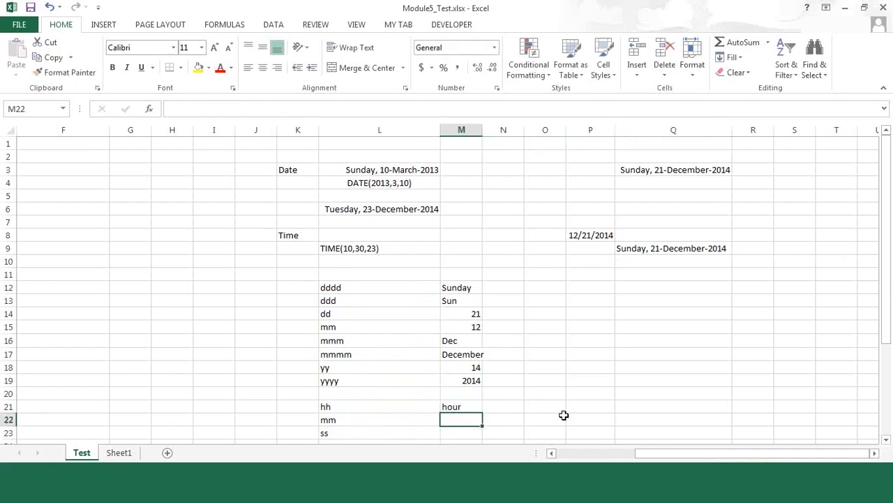
text(min)
key(Return)
text(sec)
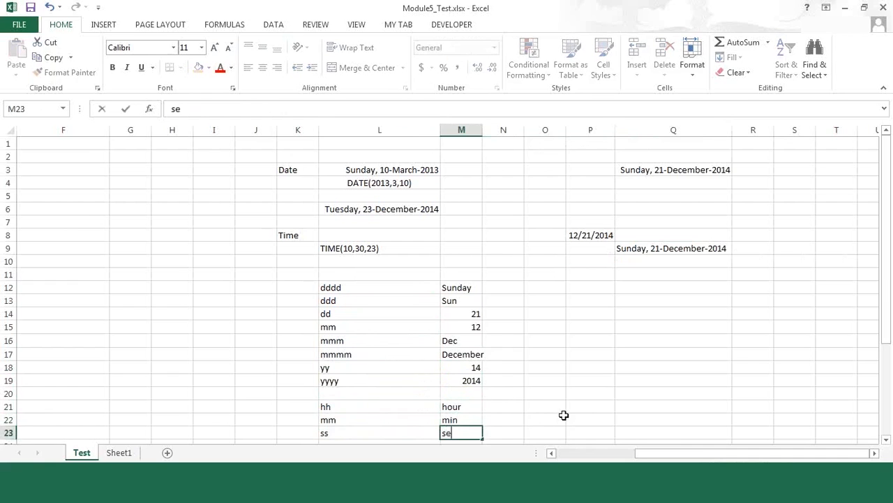
key(Return)
Apply all borders to the format code list in L12:M23
key(Up)
key(Up)
key(Up)
key(Up)
key(Up)
key(Up)
key(Up)
key(Up)
key(Up)
key(Up)
key(Up)
key(Up)
key(Up)
key(Down)
key(Left)
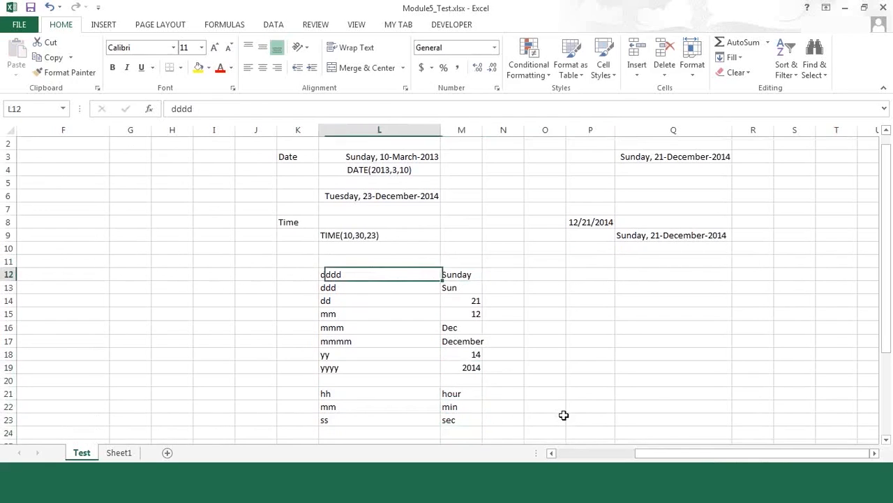
key(shift+Right)
key(shift+Down)
key(shift+Down)
key(shift+Down)
key(shift+Down)
key(shift+Down)
key(shift+Down)
key(shift+Down)
key(shift+Down)
key(shift+Down)
key(shift+Down)
key(shift+Down)
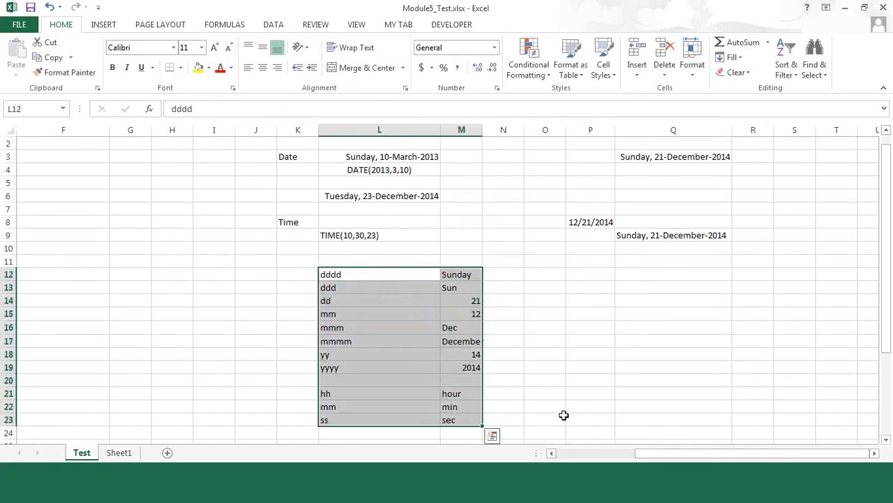
click(182, 68)
click(173, 179)
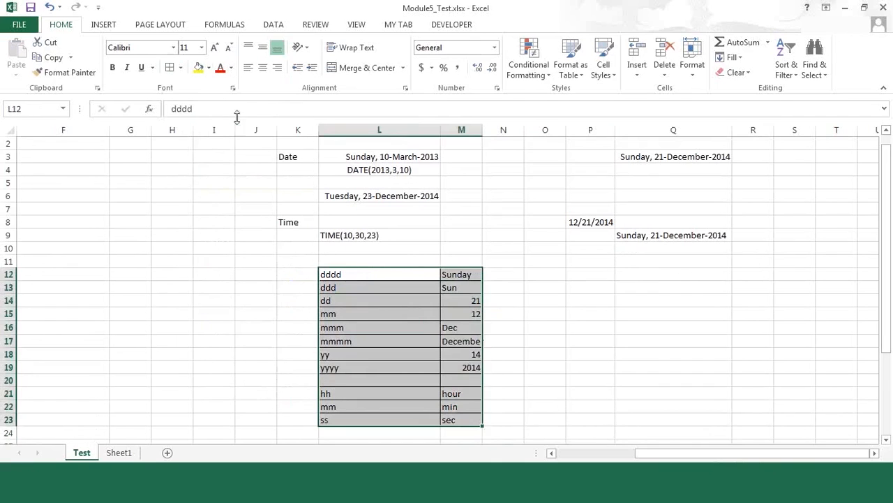
Center the contents of L12:M23 and widen column M so that December fits within its cell
click(262, 67)
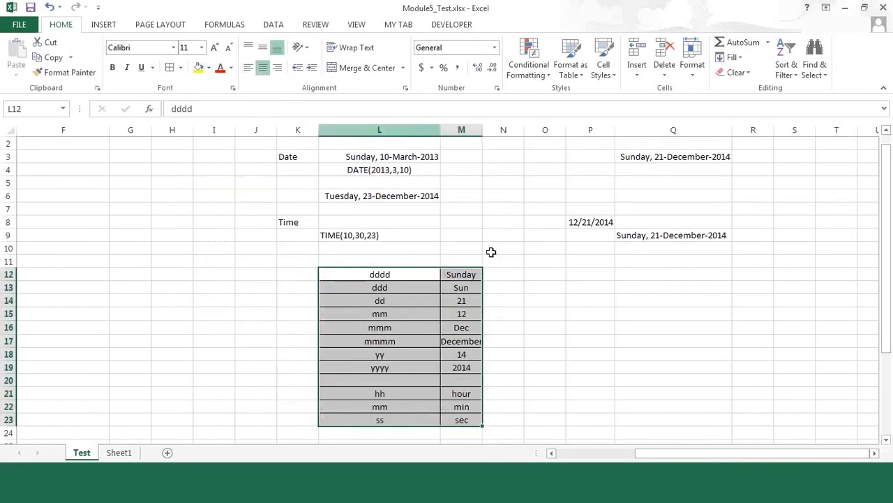
click(534, 301)
click(515, 279)
drag(482, 130, 496, 130)
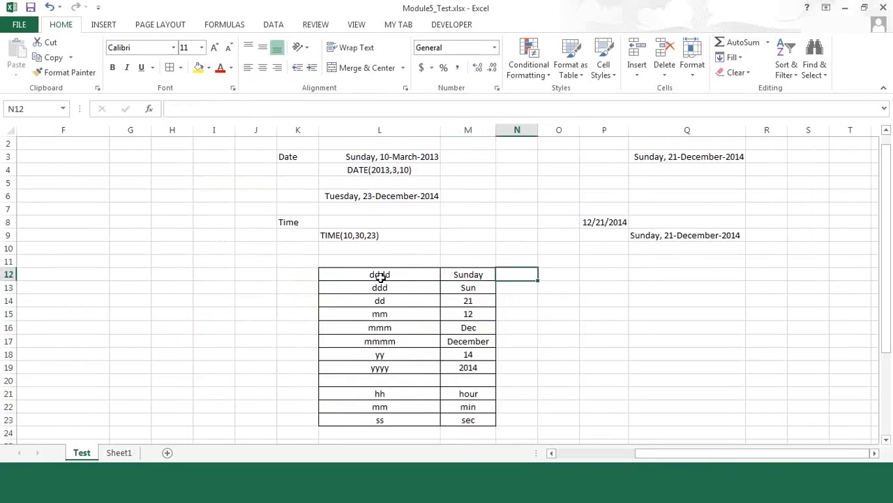
Left-align the format codes in L12:L23
click(381, 274)
shift+click(386, 421)
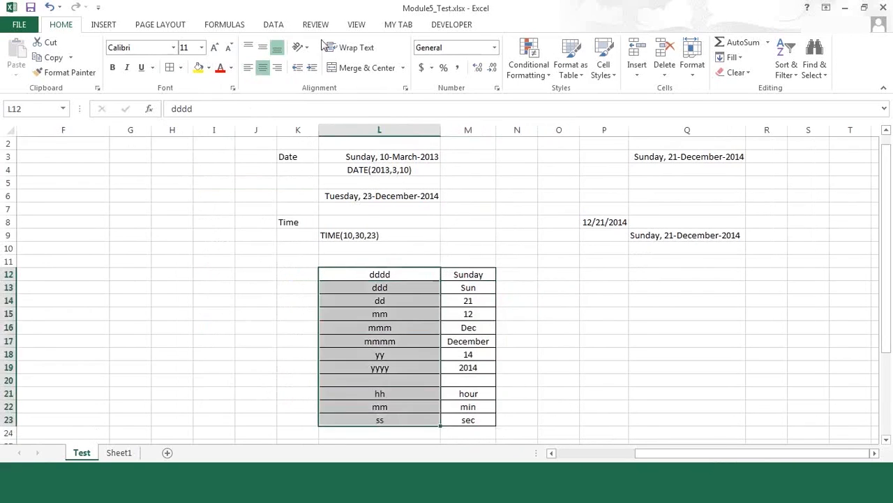
click(248, 68)
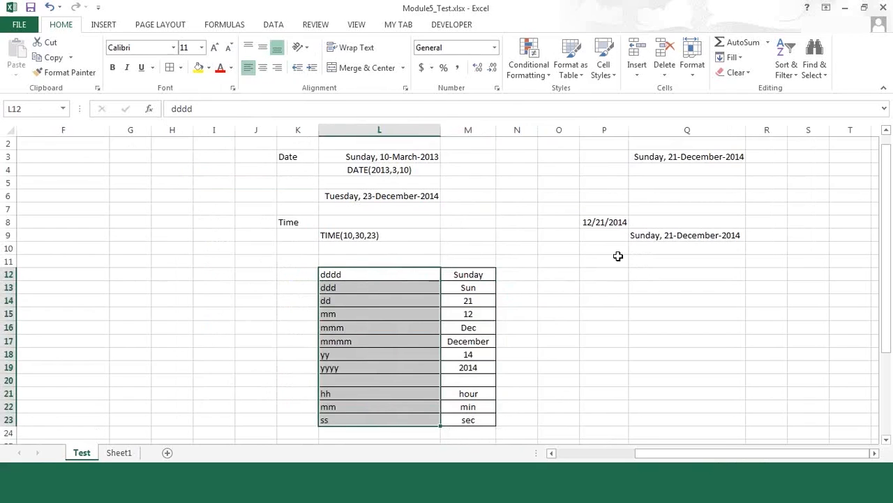
click(567, 367)
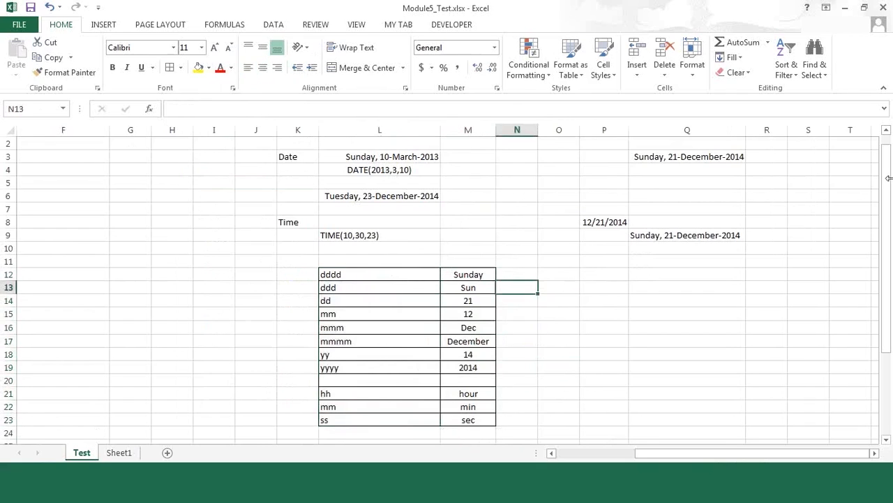
Examine the plan maturity table with its EDATE and EOMONTH notes, the text-case examples and the date entries across the Test sheet
click(189, 234)
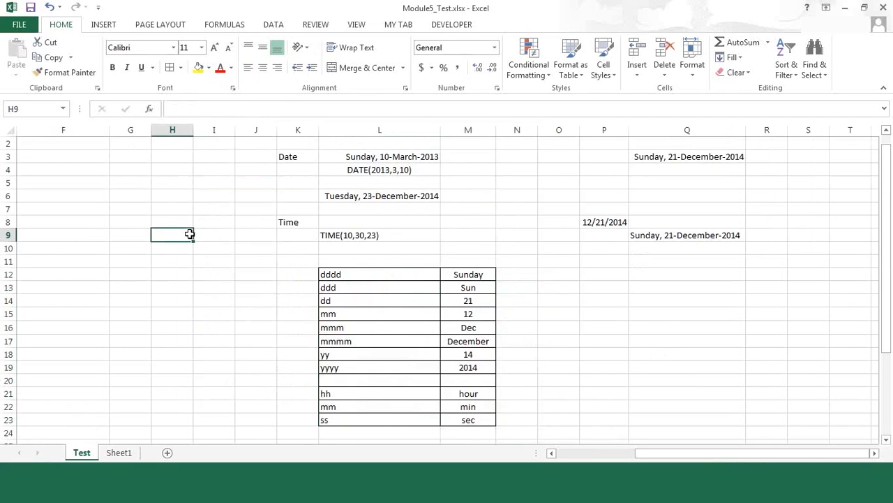
key(Left)
key(Left)
key(Left)
key(Left)
key(Left)
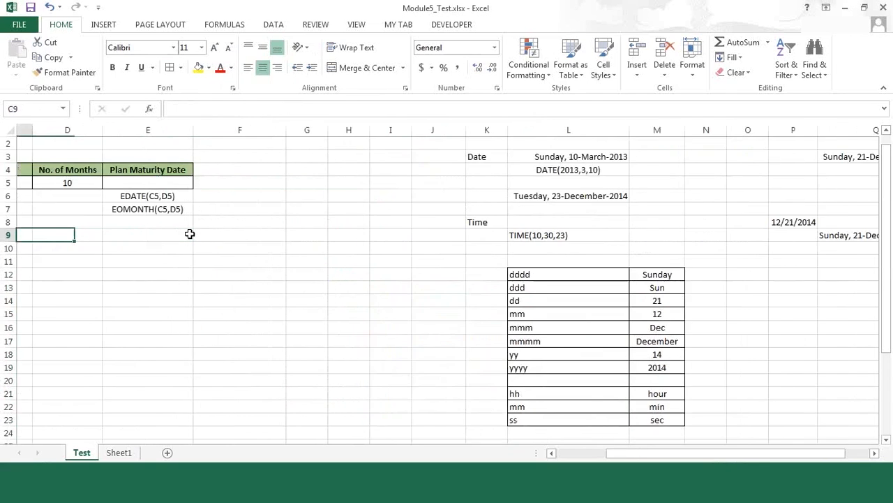
key(Left)
key(Left)
key(Up)
key(Up)
key(Up)
key(Right)
key(Down)
key(Right)
key(Right)
key(Right)
key(Down)
key(Down)
key(Right)
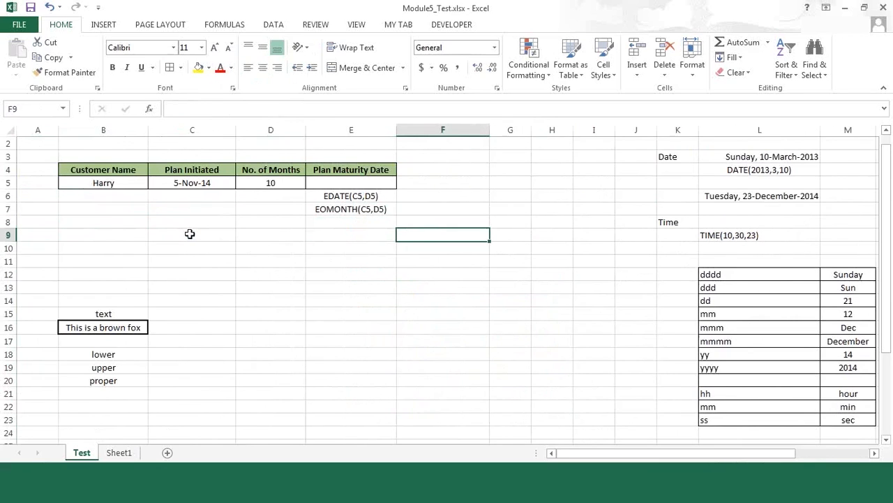
key(Right)
key(Right)
key(Right)
key(Right)
key(Right)
key(Right)
key(Right)
key(Right)
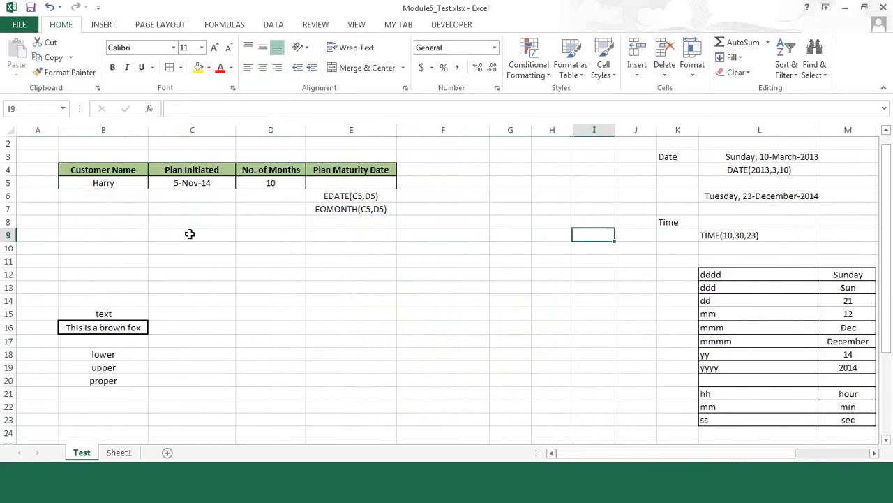
key(Right)
key(Right)
key(Right)
key(Right)
key(Up)
key(Up)
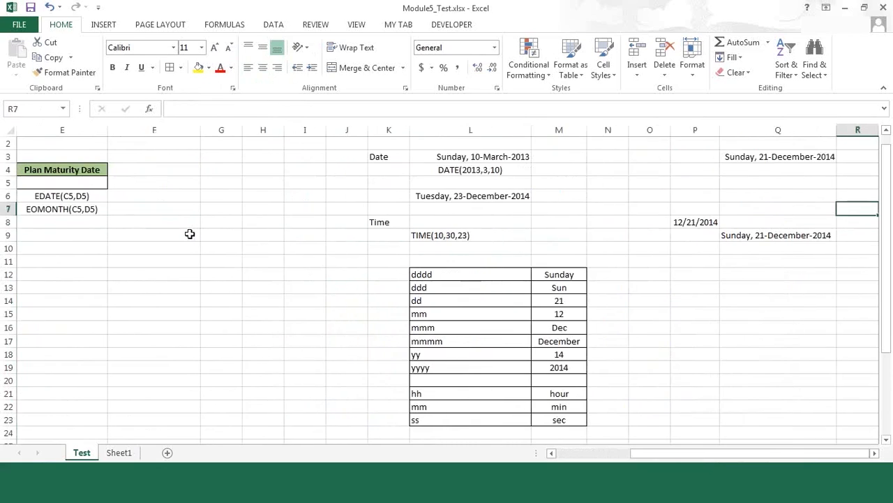
Enter the formula =TIME(10,30,15) in L8 beside the Time label
click(419, 222)
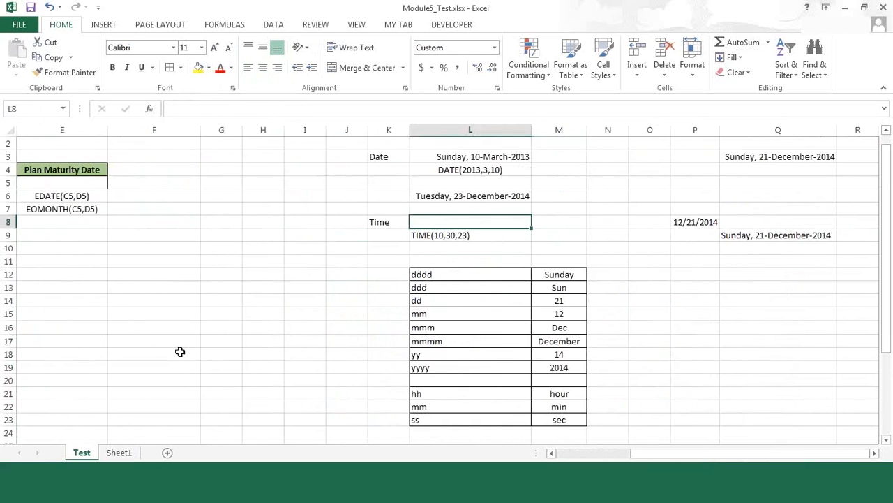
text(=time)
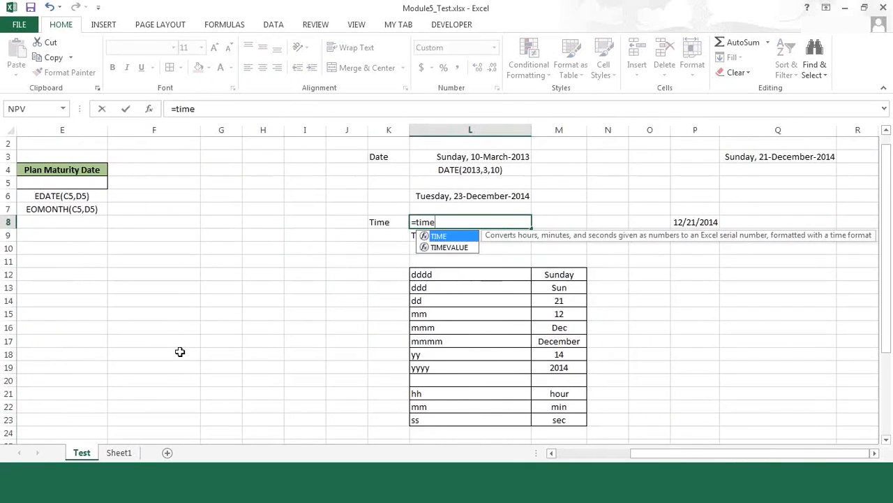
text(()
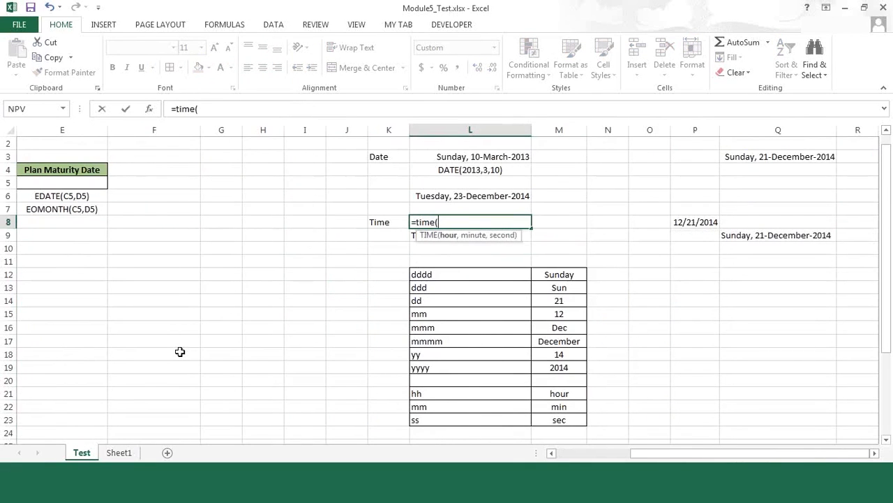
text(10,30,)
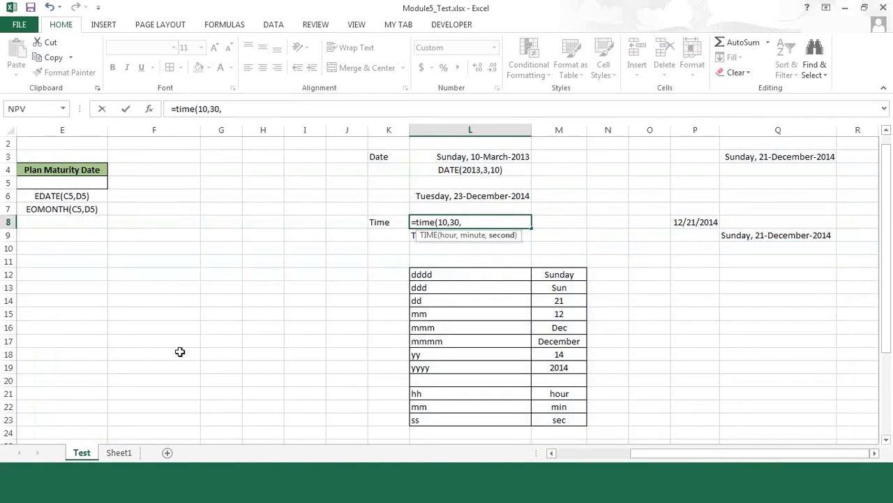
text(15))
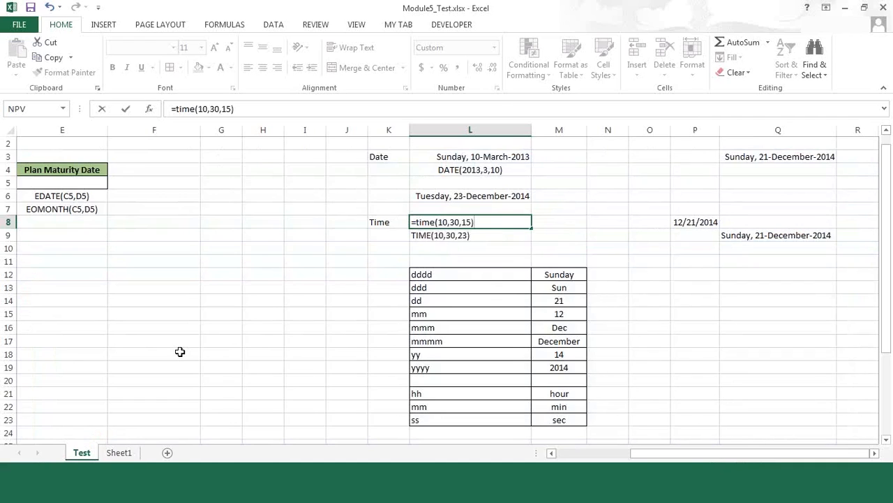
key(Return)
Format the time in L8 with the Time type *1:30:55 PM so that seconds are included
key(Up)
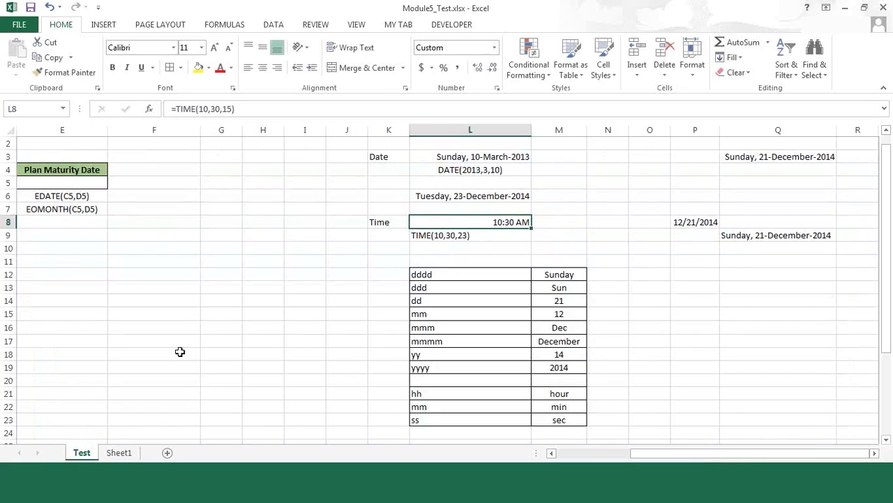
right_click(450, 224)
click(494, 417)
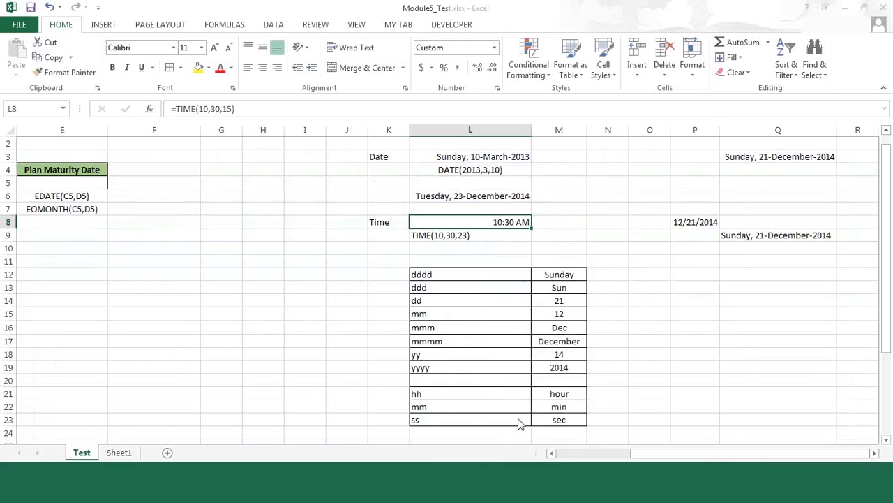
click(375, 277)
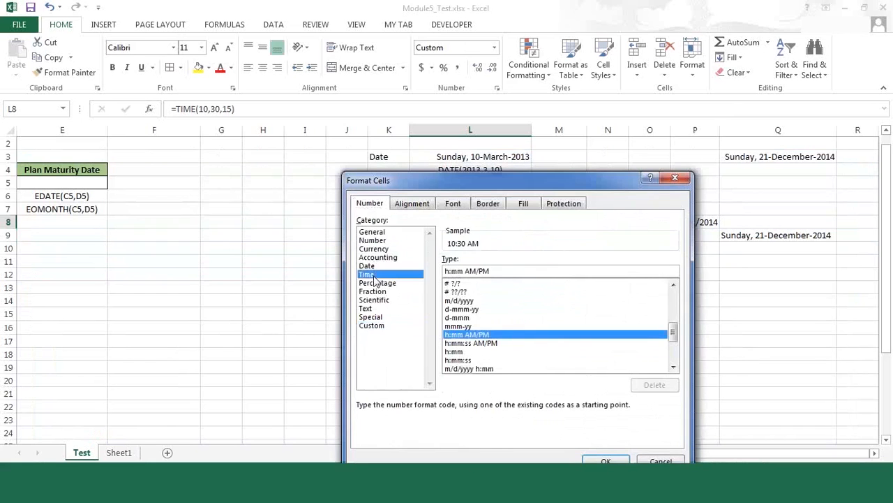
click(606, 461)
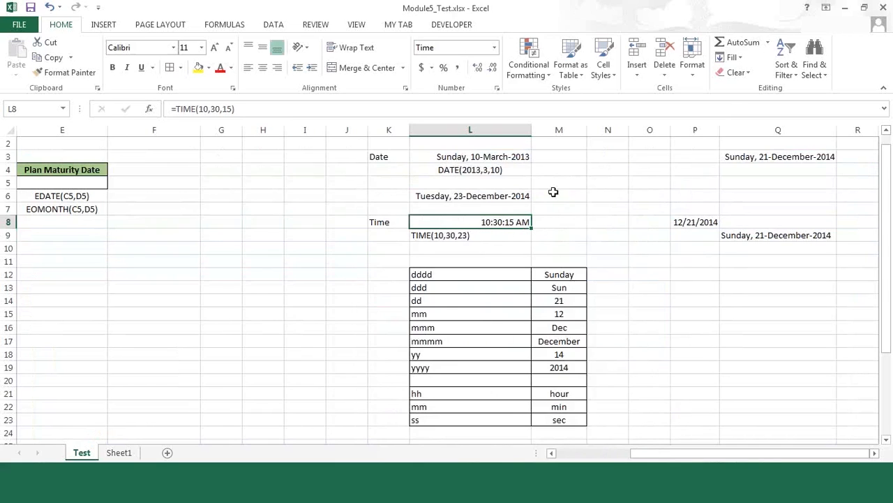
Change the hour argument in L8 so that the formula reads =TIME(15,30,15)
click(205, 109)
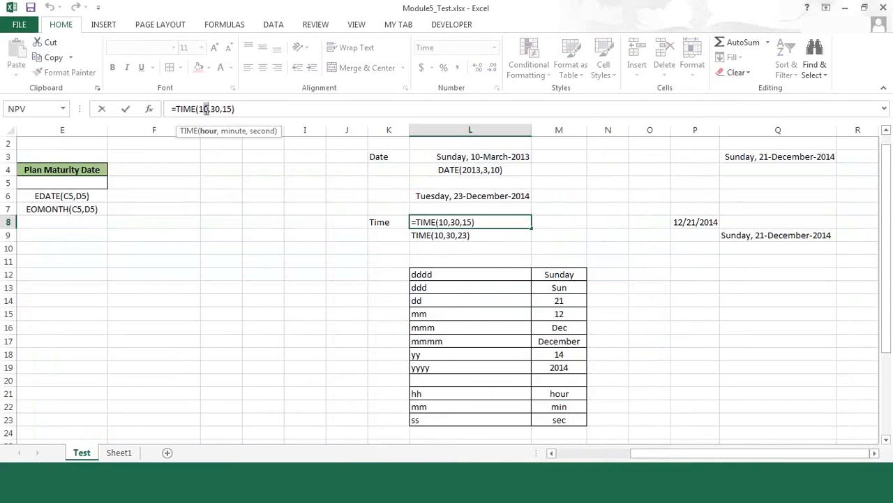
key(BackSpace)
text(5)
key(Return)
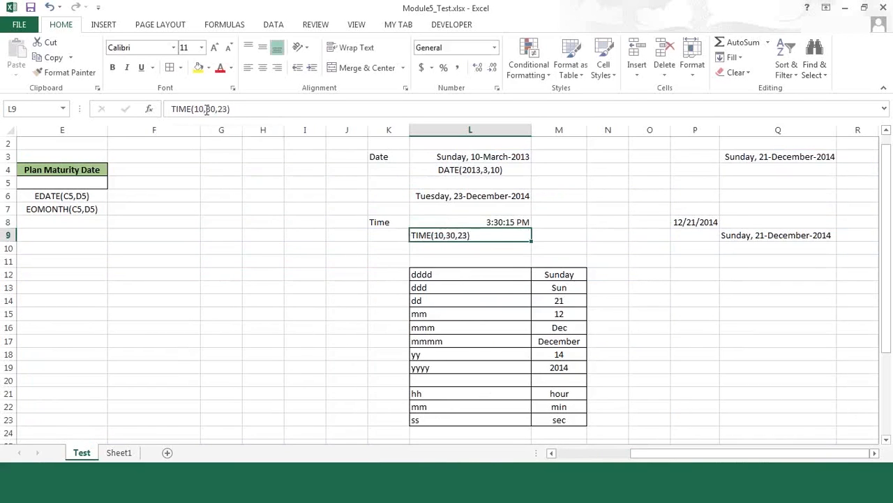
key(Up)
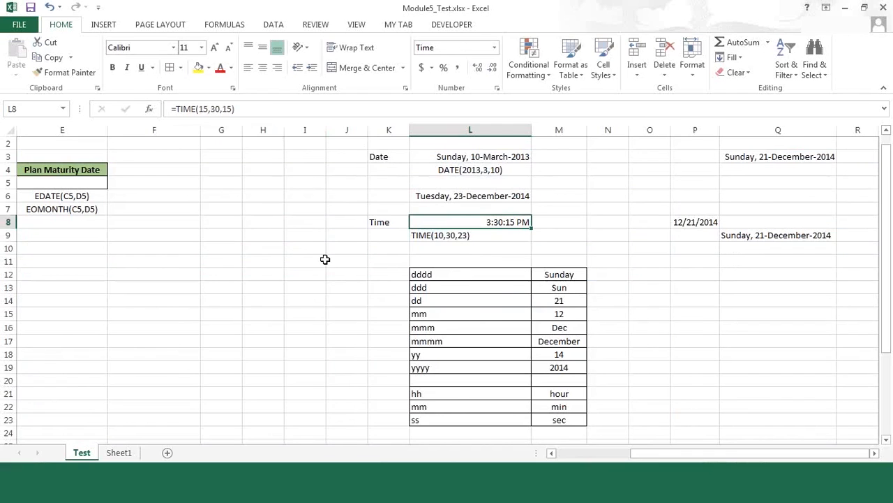
Examine the hour, minute and second codes in L21:L23 and the plan table's customer, start date and maturity date cells in row 5
drag(447, 393, 449, 416)
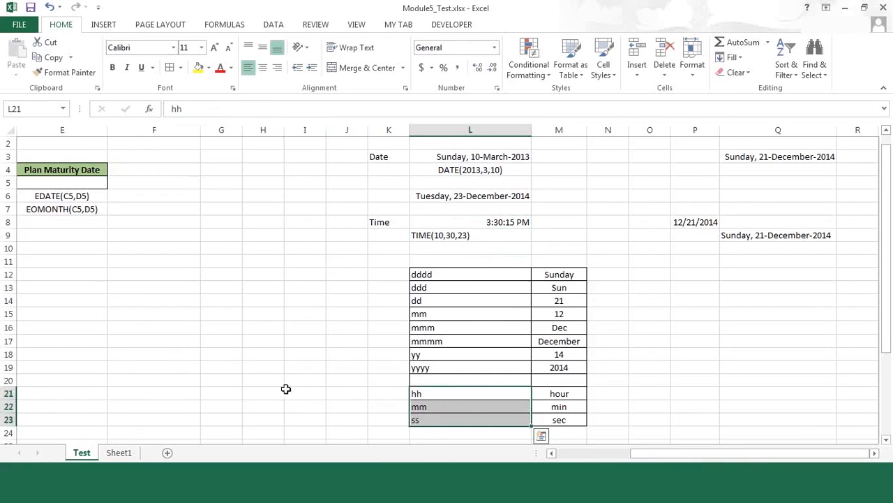
click(90, 181)
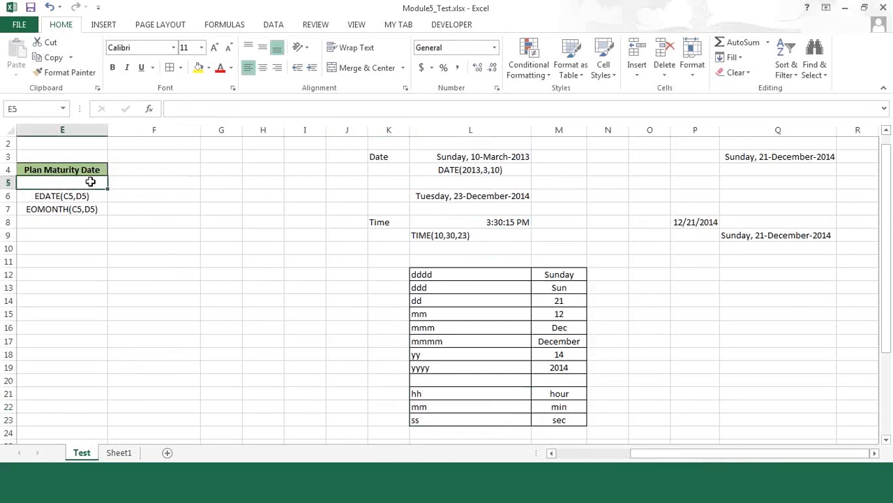
key(Left)
key(Left)
key(Left)
key(Left)
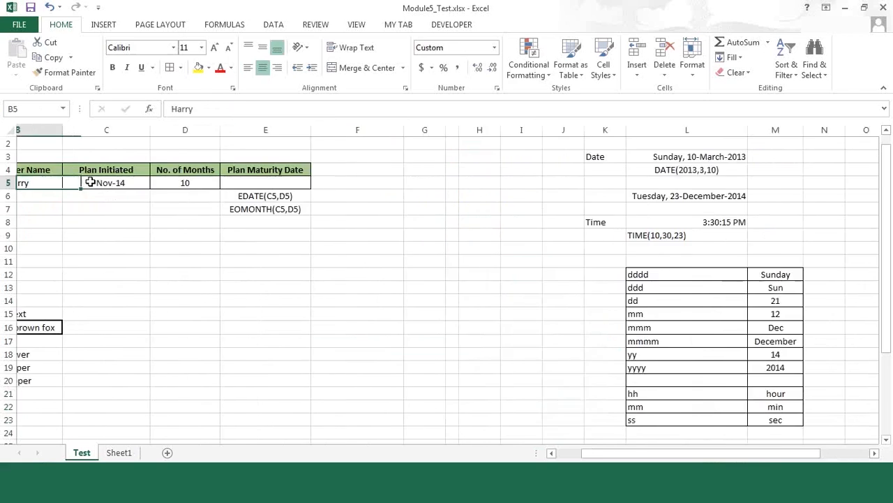
key(Right)
key(Down)
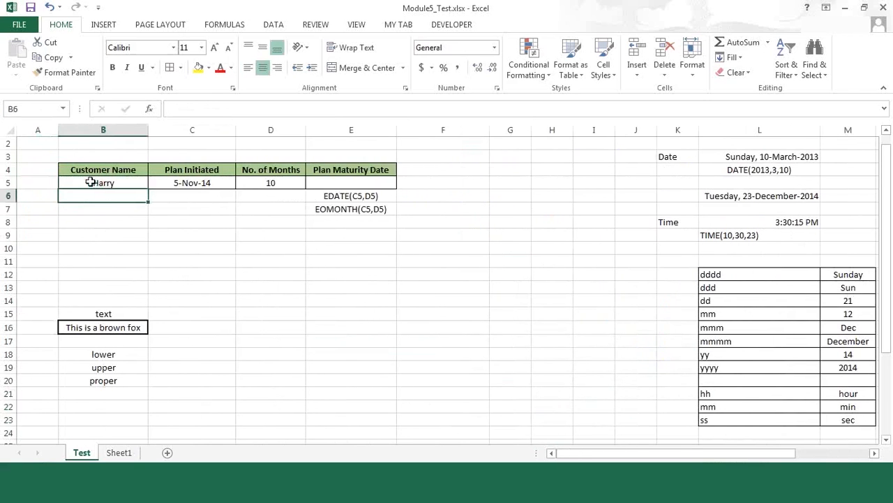
key(Up)
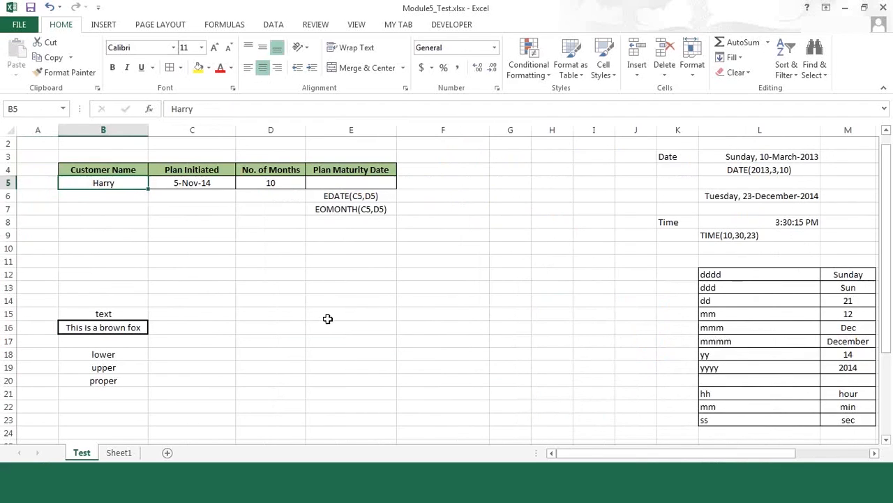
click(332, 183)
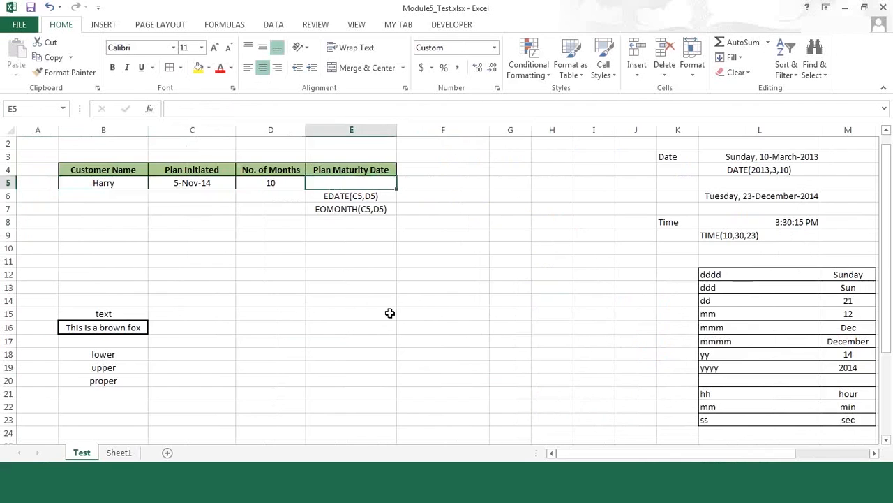
key(Left)
key(Left)
key(Left)
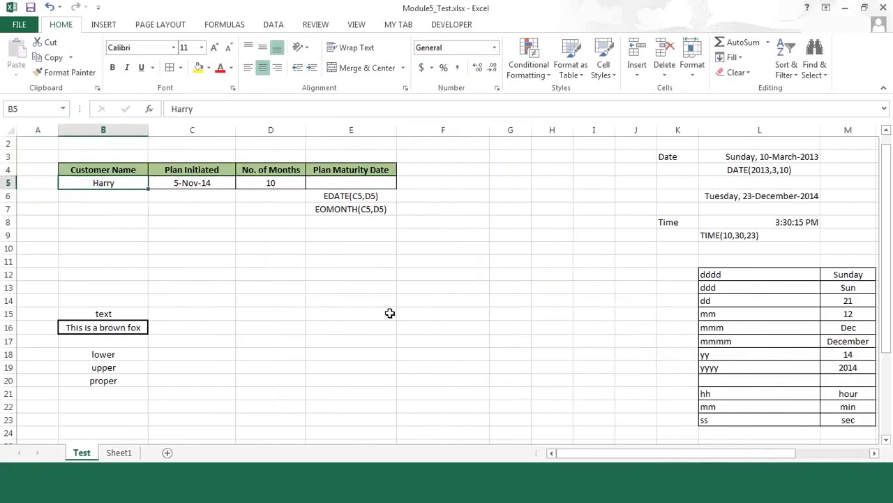
key(Right)
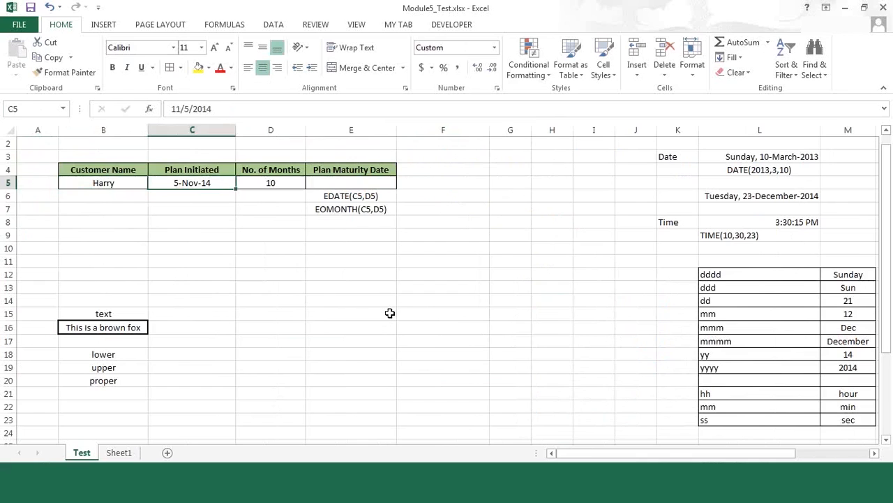
key(Up)
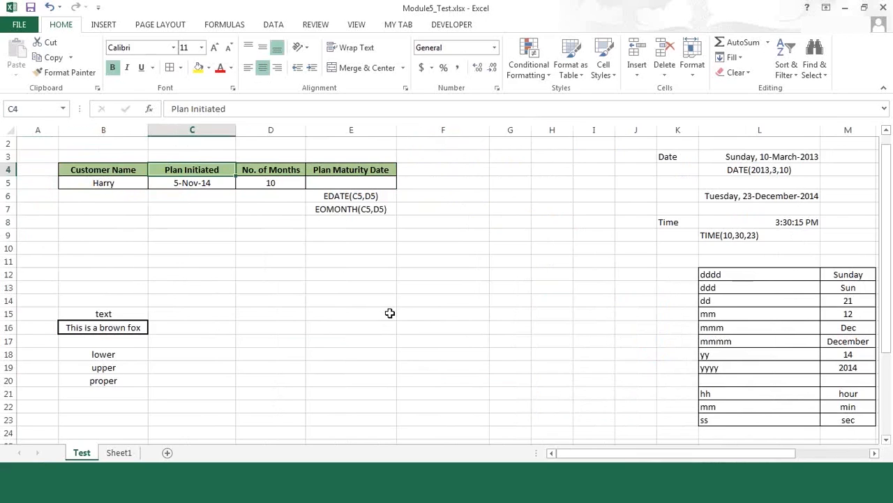
key(Down)
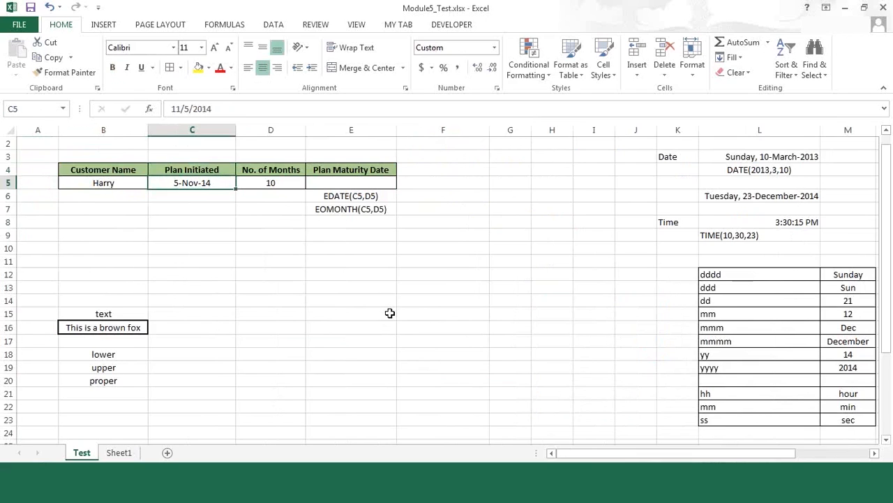
Set the No. of Months in D5 to 56
key(Right)
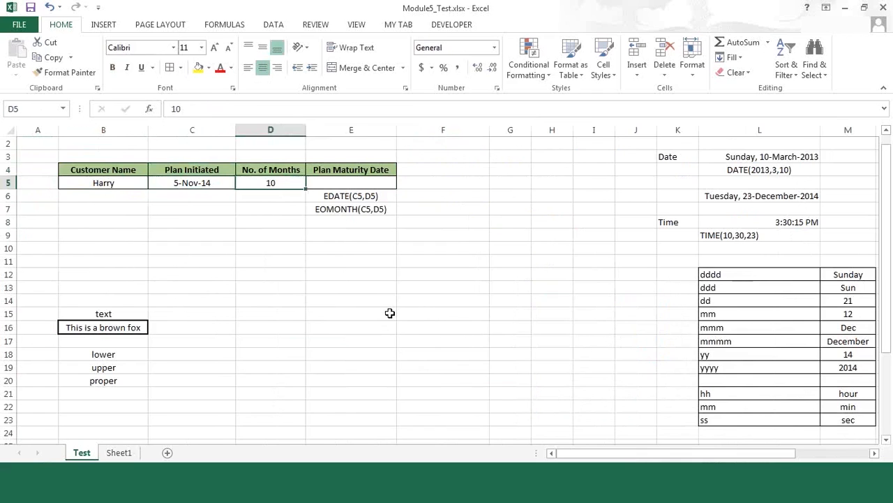
text(56)
key(Tab)
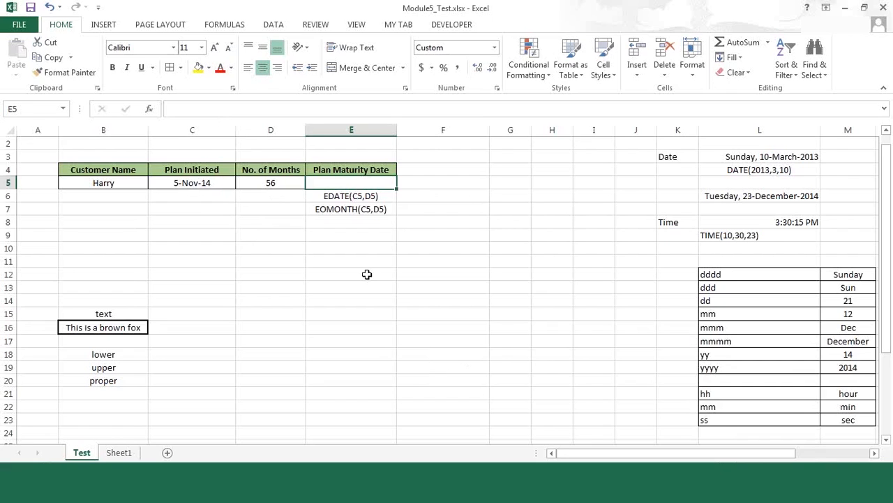
Enter the formula =EDATE(C5,D5) in E5 to calculate the Plan Maturity Date
text(=edat)
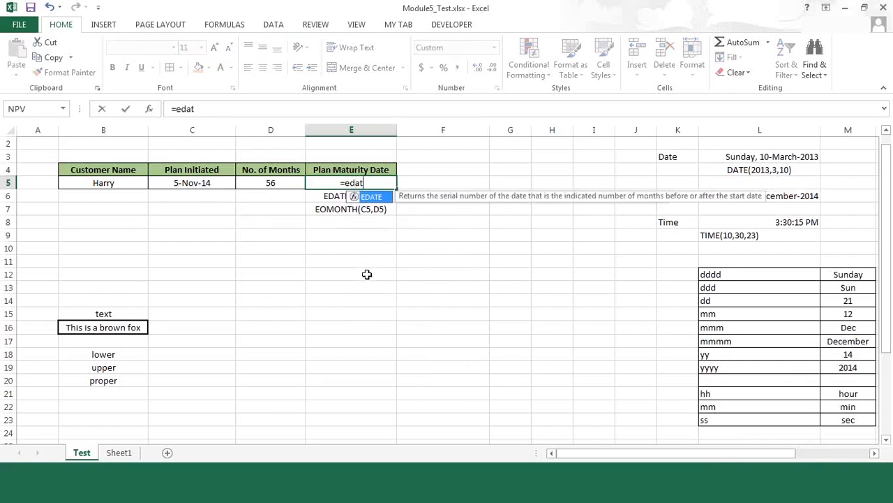
key(Tab)
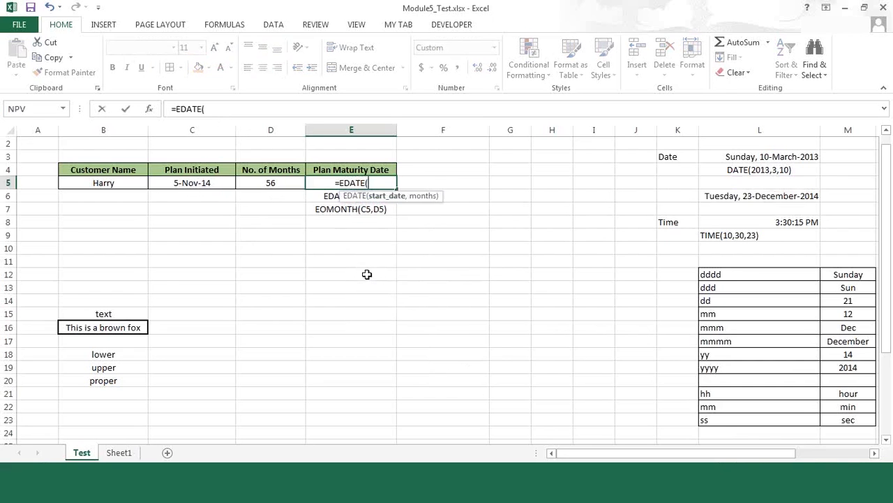
key(Left)
key(Left)
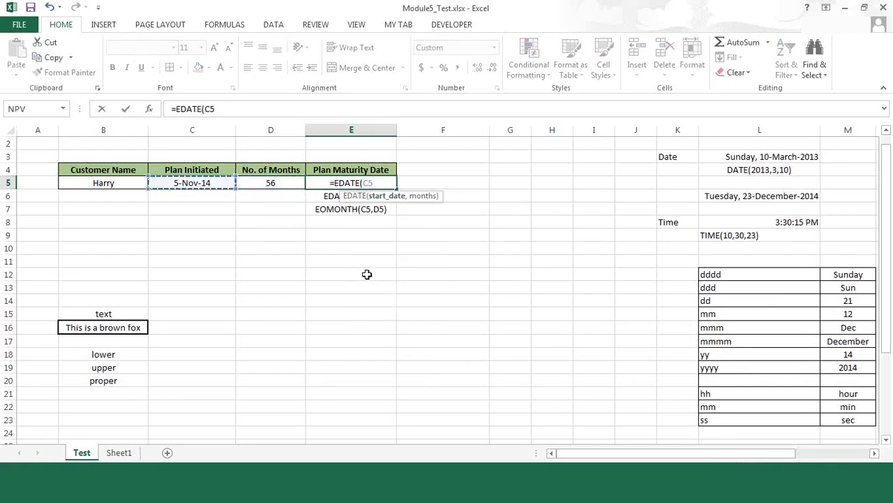
text(,)
key(Left)
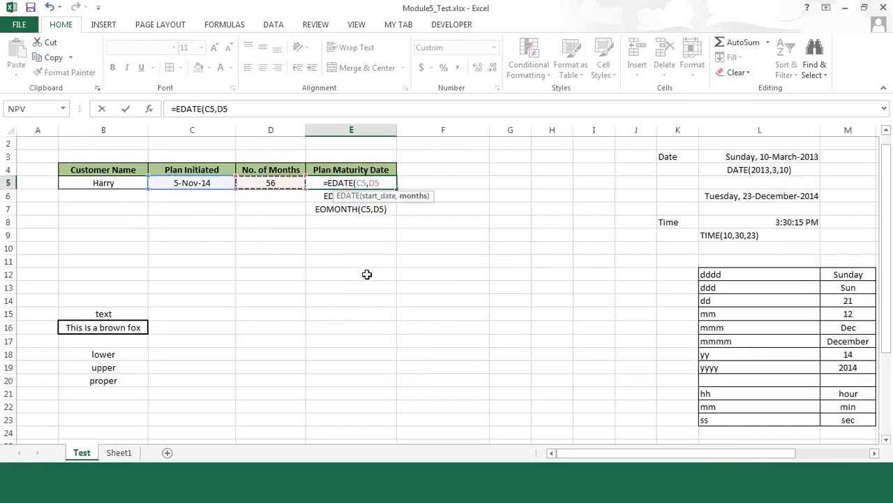
text())
key(Return)
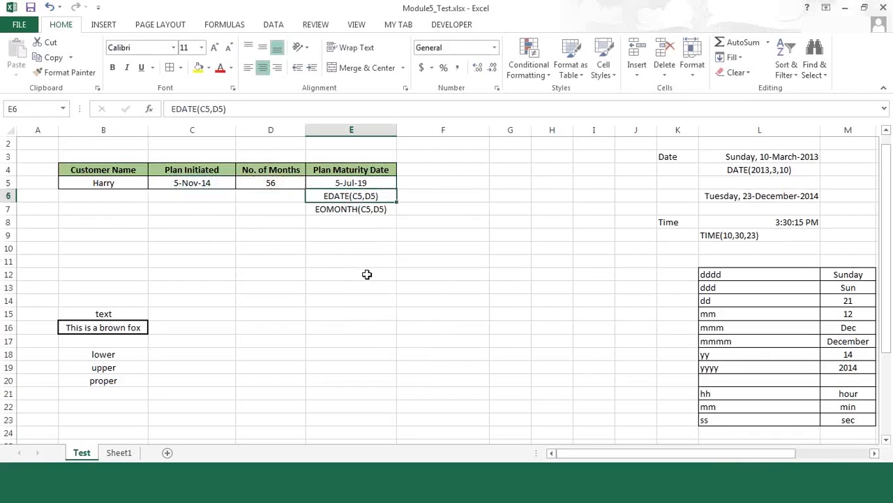
key(Up)
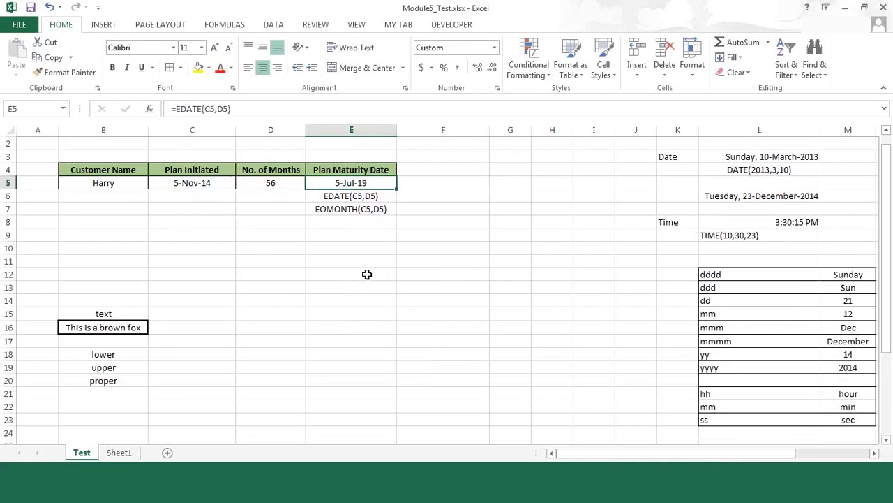
key(Down)
key(Up)
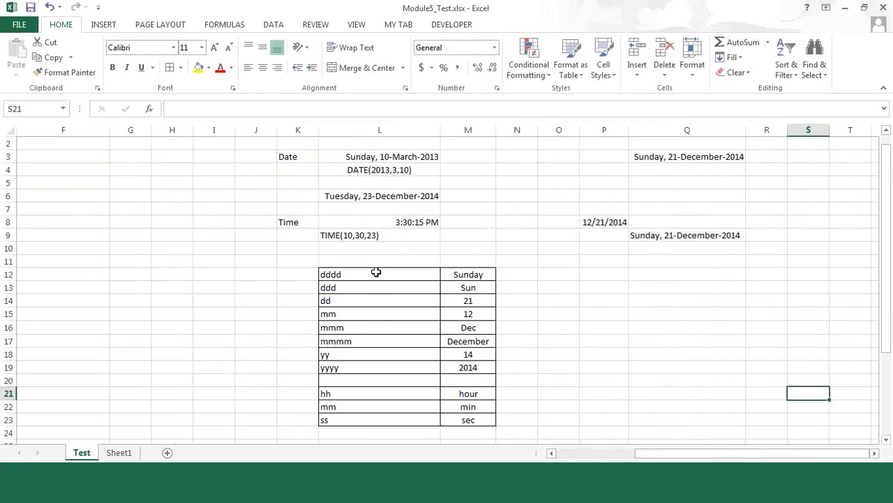
Review the date codes in L12:M19, the TEXT formula in Q9, the time codes in L21:M23 and the TIME formula in L8
drag(376, 271, 459, 367)
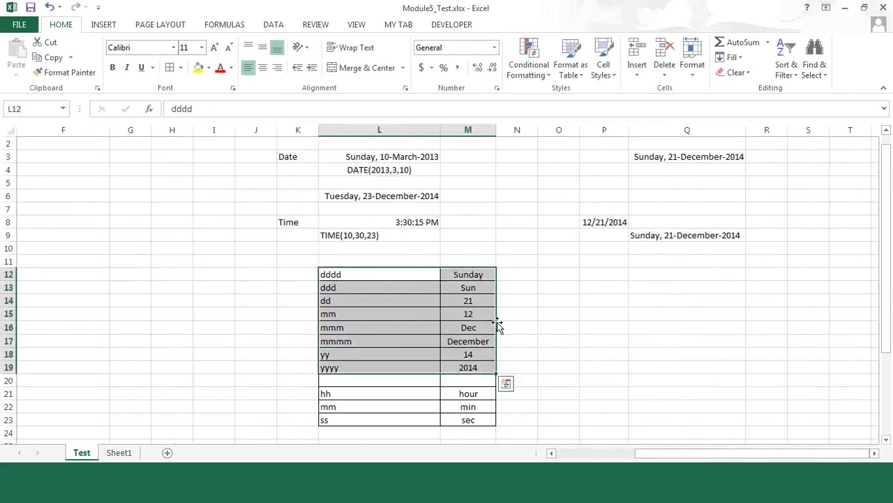
click(357, 270)
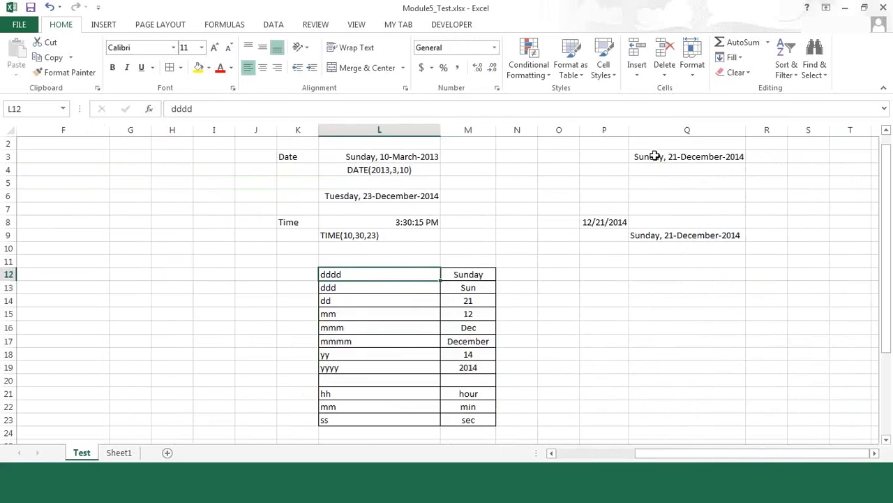
click(653, 236)
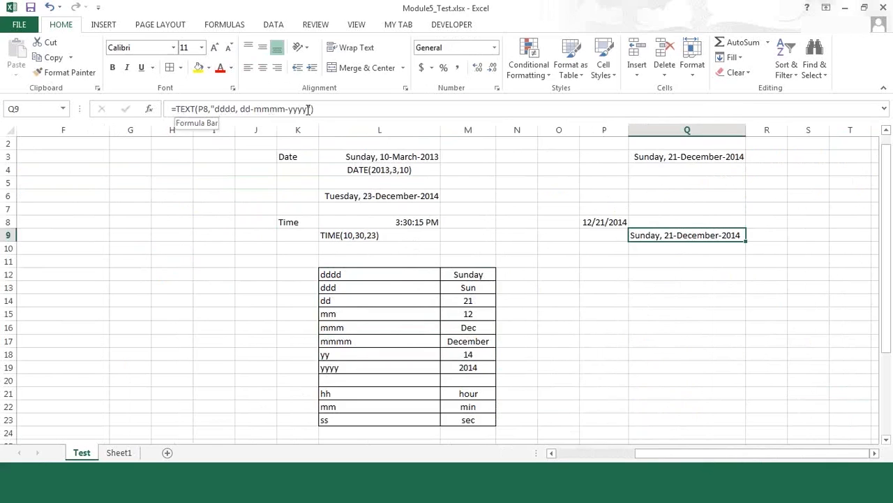
click(544, 327)
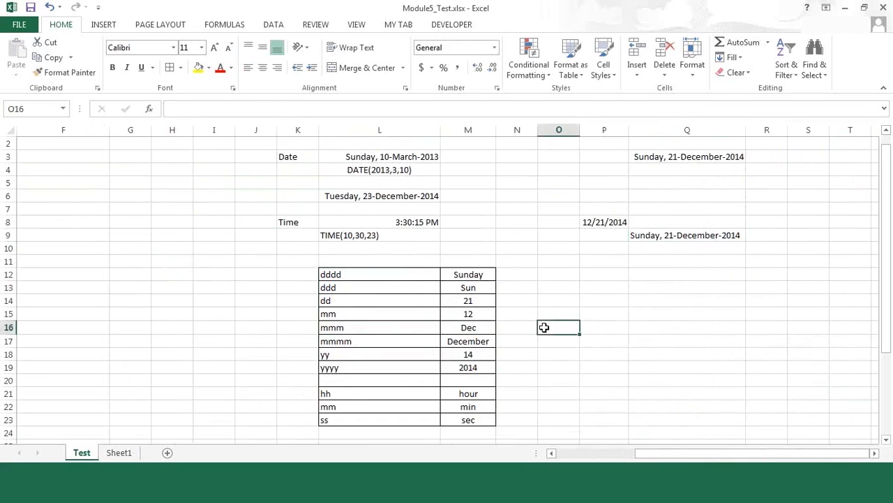
drag(340, 394, 468, 420)
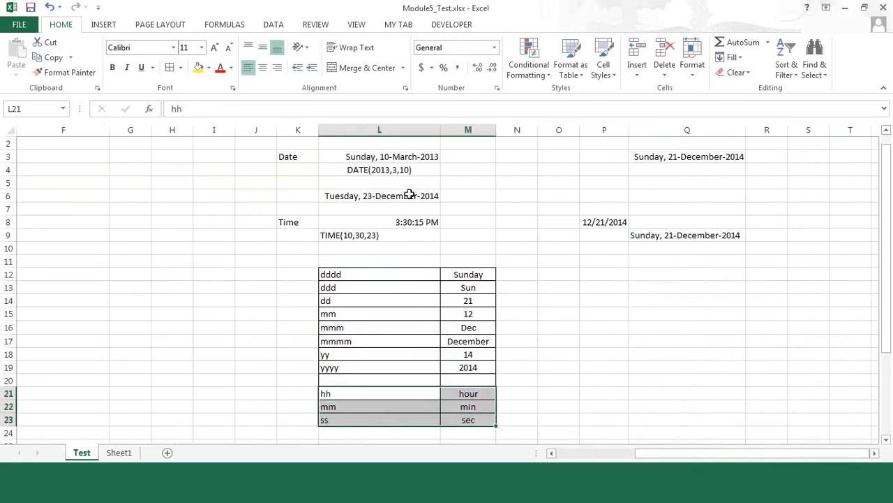
click(398, 222)
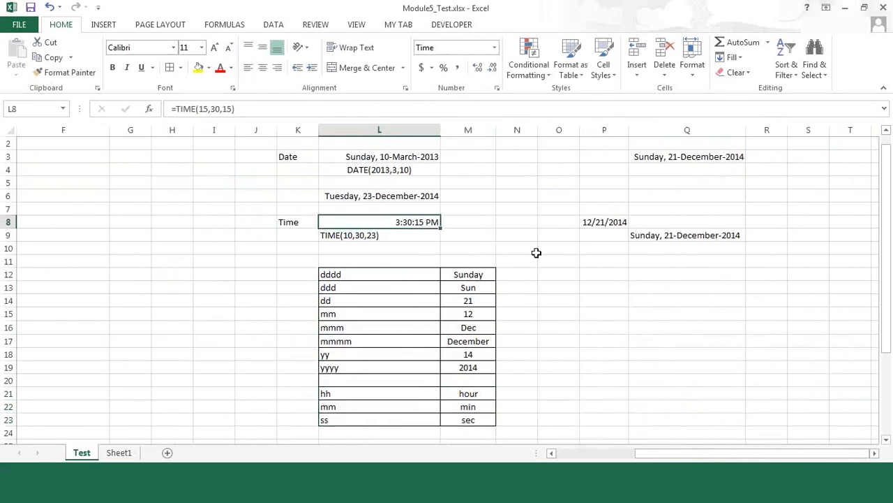
click(572, 301)
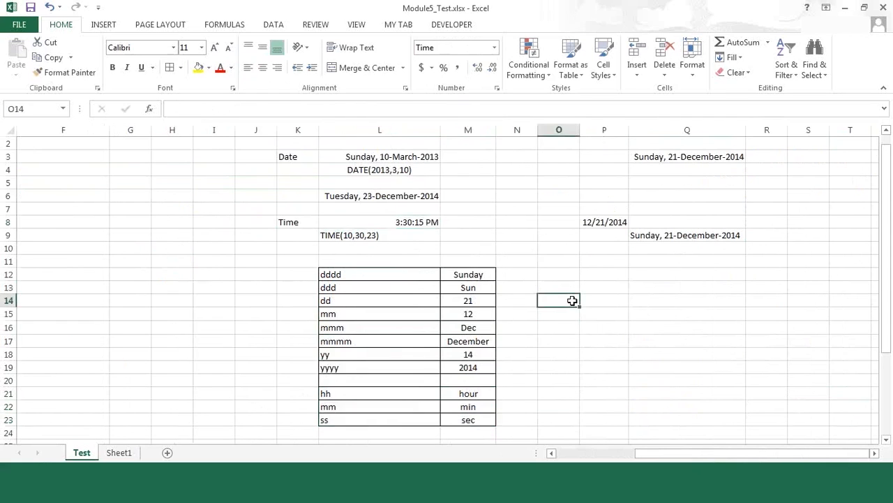
click(389, 220)
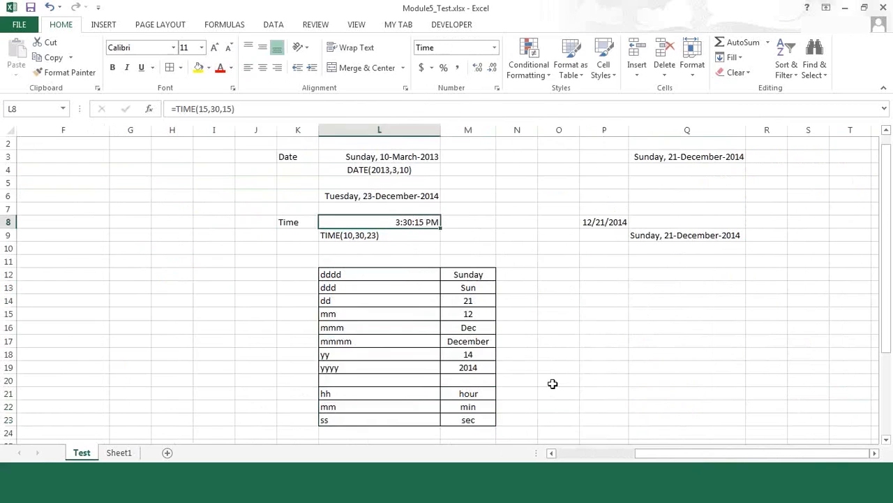
click(593, 301)
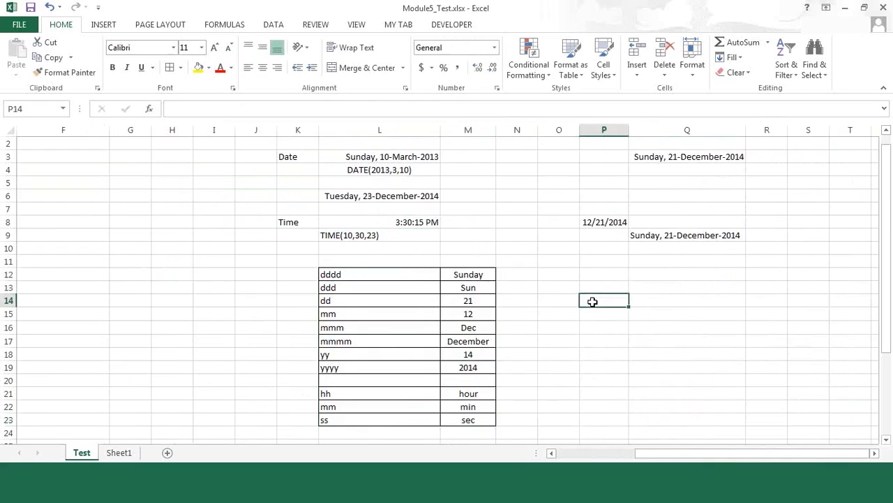
Enter the formula =NOW() in P14 to return the current date and time
text(=)
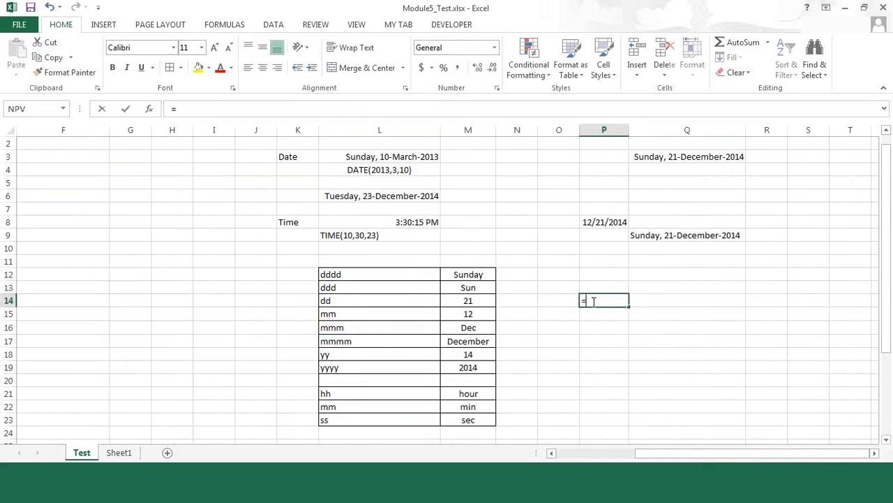
text(now())
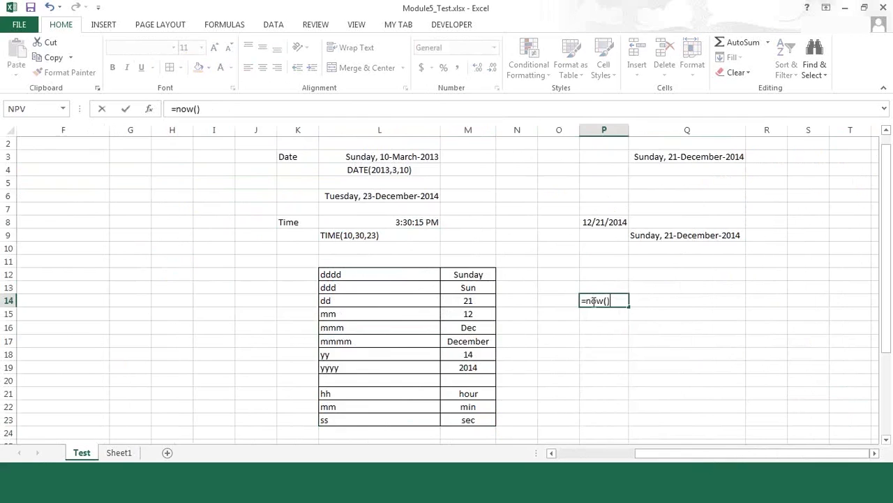
key(Return)
click(591, 301)
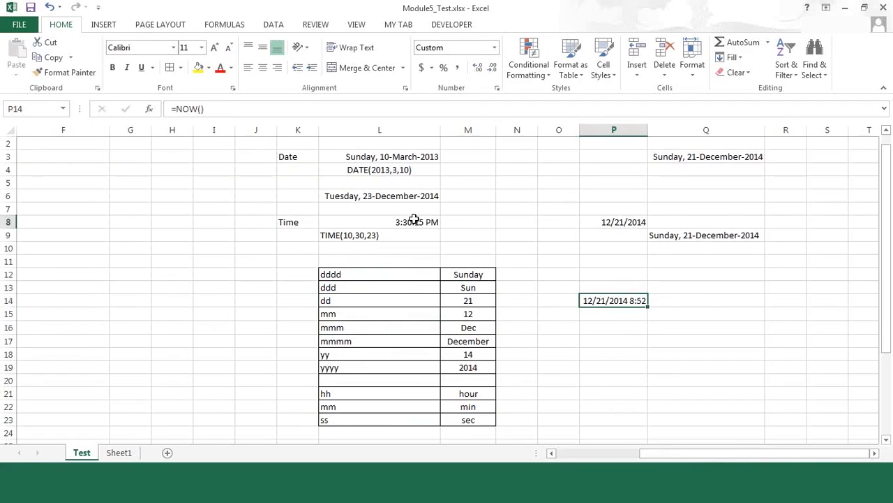
Change the hour argument of the TIME formula in L8 to 10
click(414, 221)
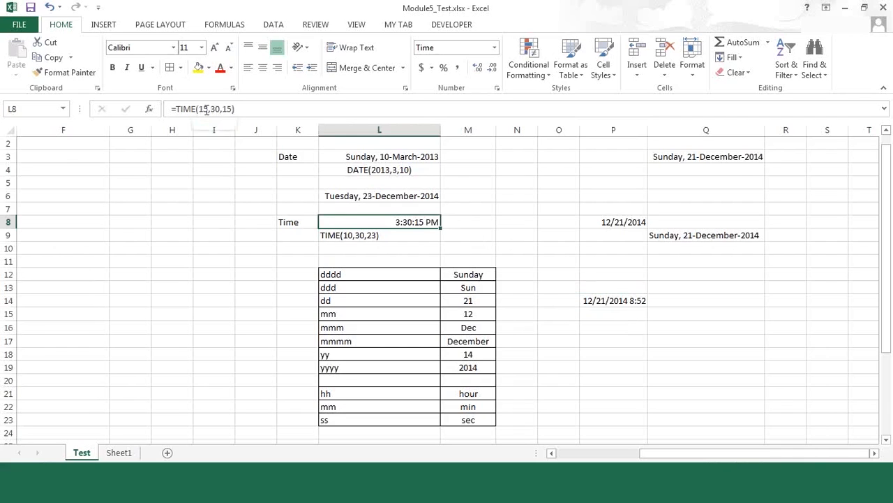
click(201, 109)
double_click(202, 109)
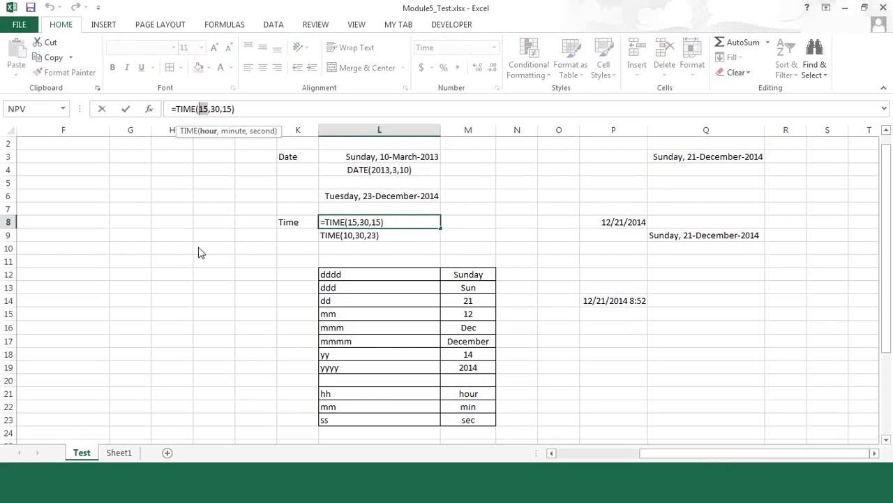
text(10)
key(Return)
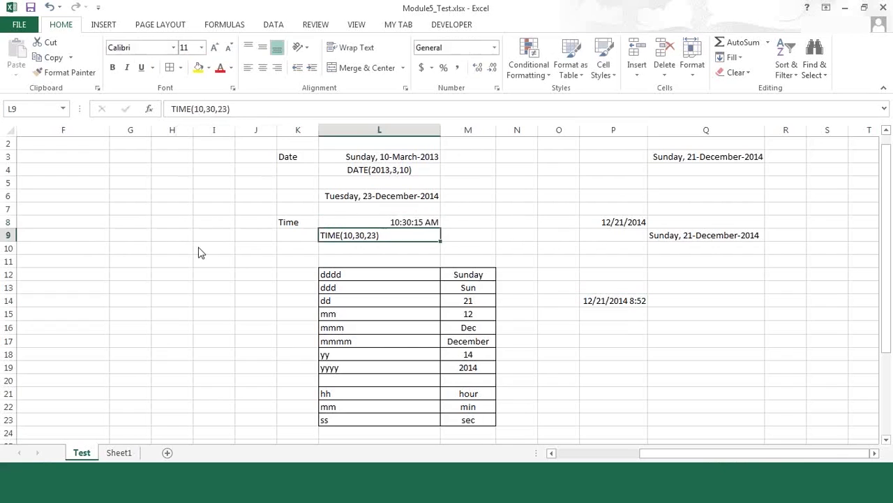
Set the hour argument of the TIME formula in L8 to 14
key(Up)
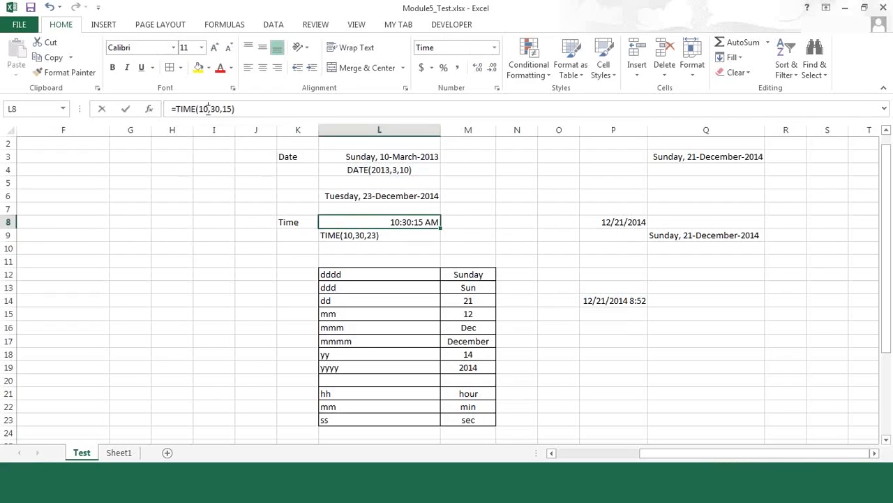
click(207, 109)
key(BackSpace)
text(4)
key(Return)
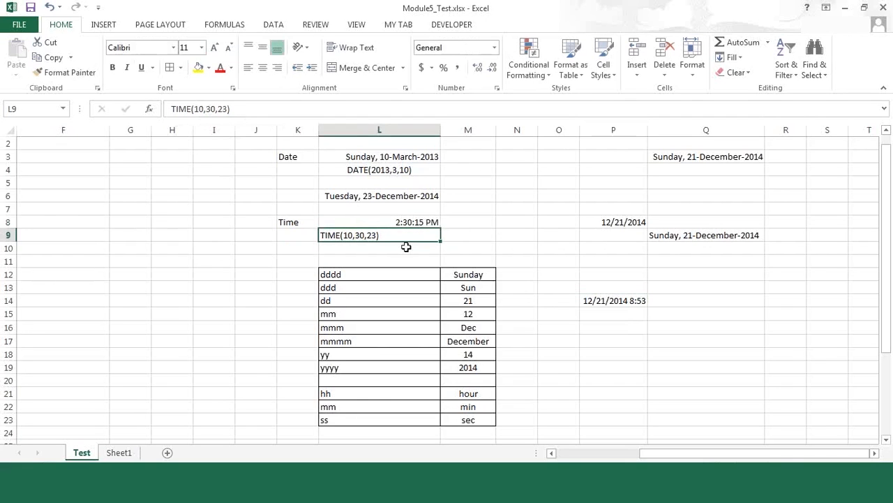
Clear the Plan Maturity Date formula from E5 in the plan table
click(557, 454)
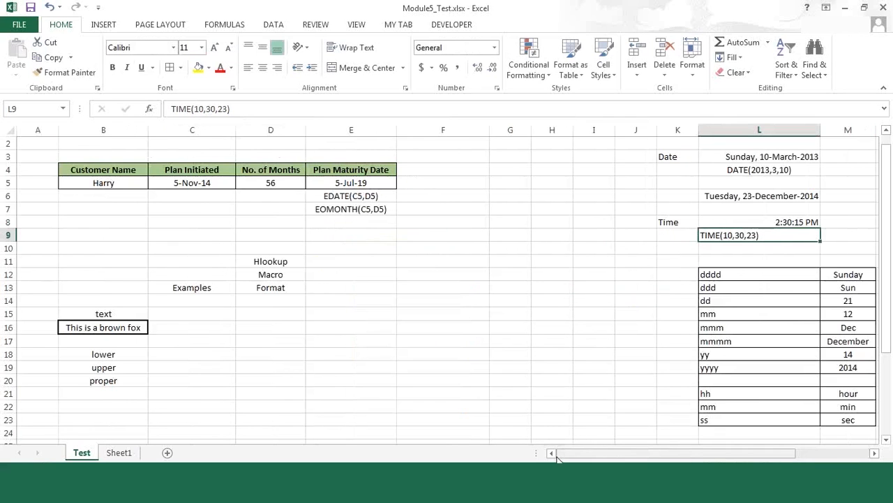
click(326, 226)
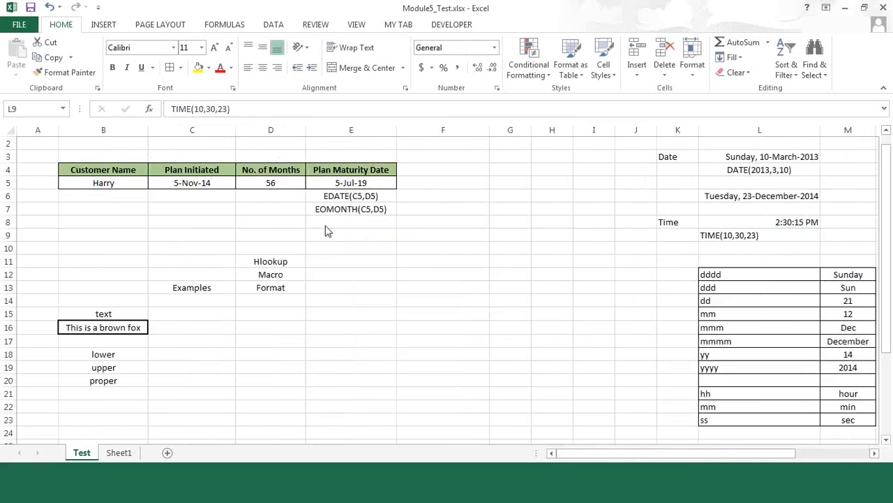
click(355, 183)
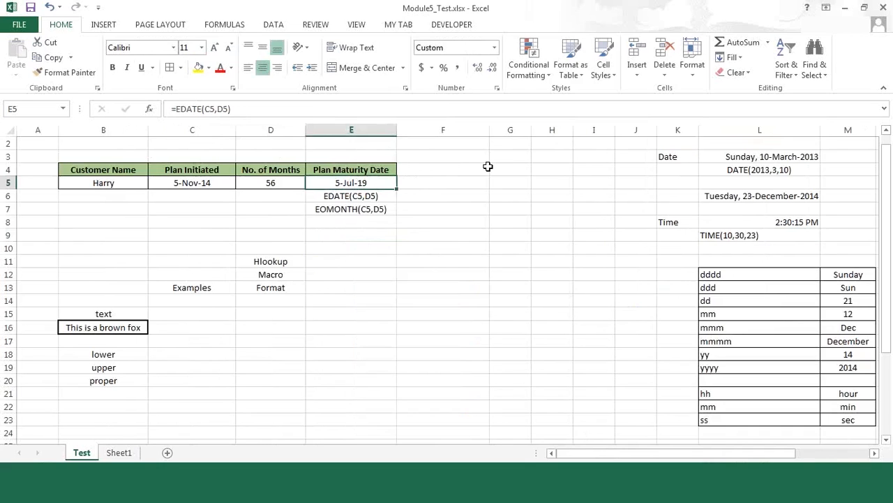
key(Delete)
Review the plan's start date and month cells in row 5, and set the No. of Months in D5 to 8
key(Left)
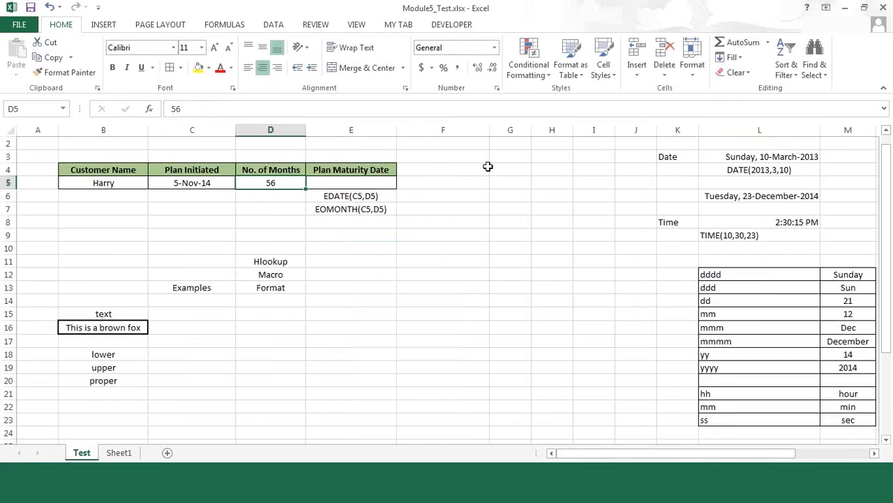
key(Left)
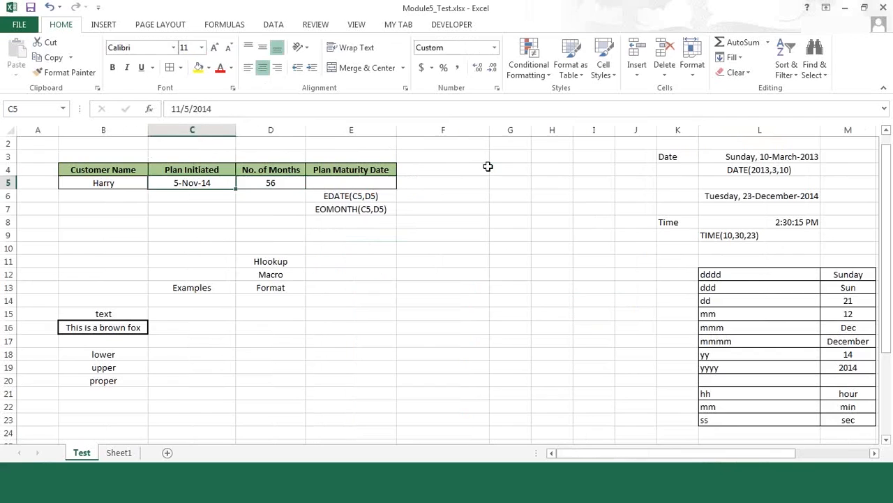
key(Right)
key(Right)
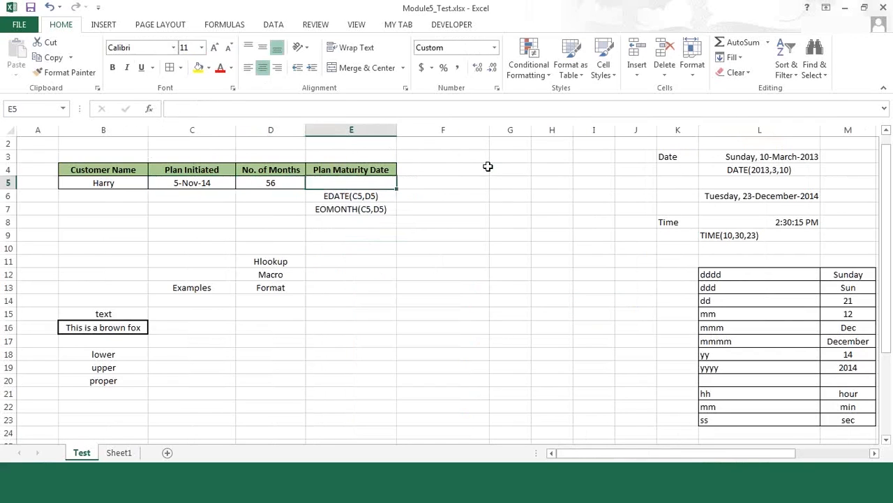
key(Left)
key(Right)
key(Left)
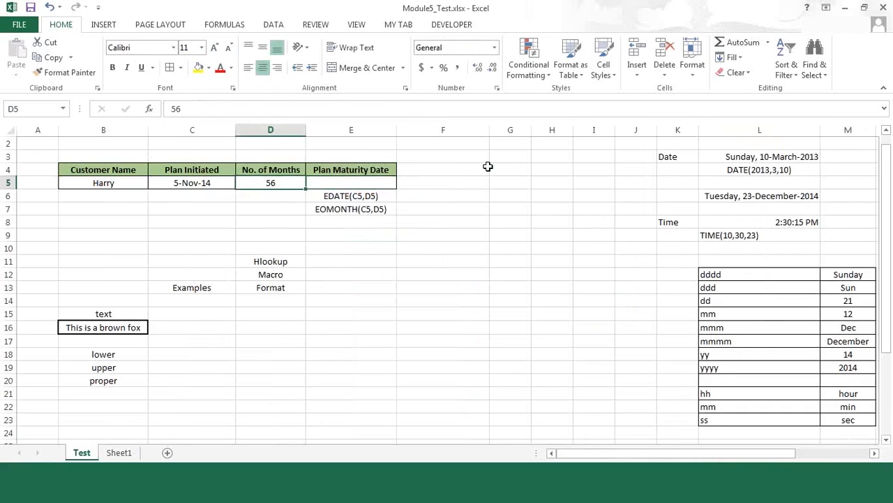
text(8)
key(Return)
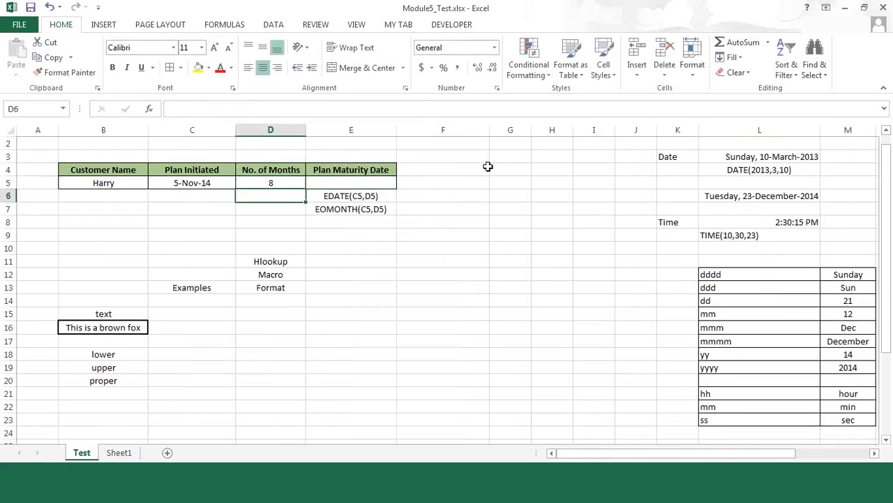
Set the No. of Months in D5 to 73
key(Up)
key(Right)
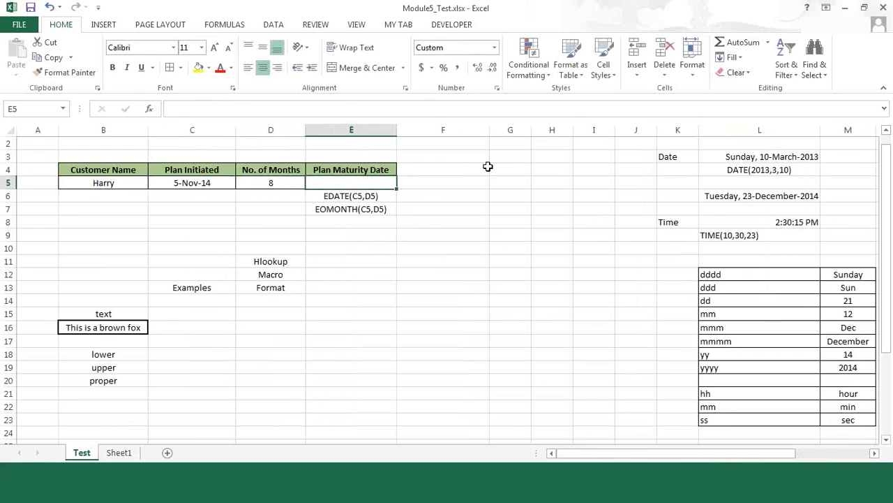
key(Left)
key(F2)
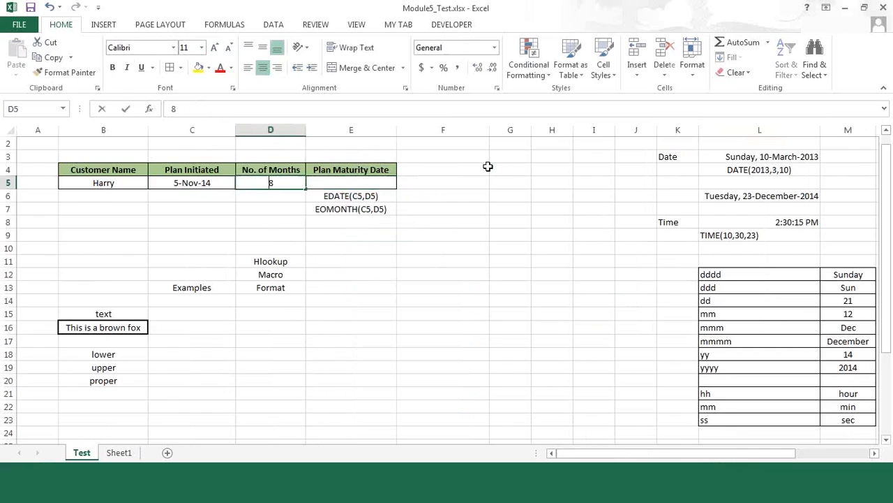
key(BackSpace)
text(73)
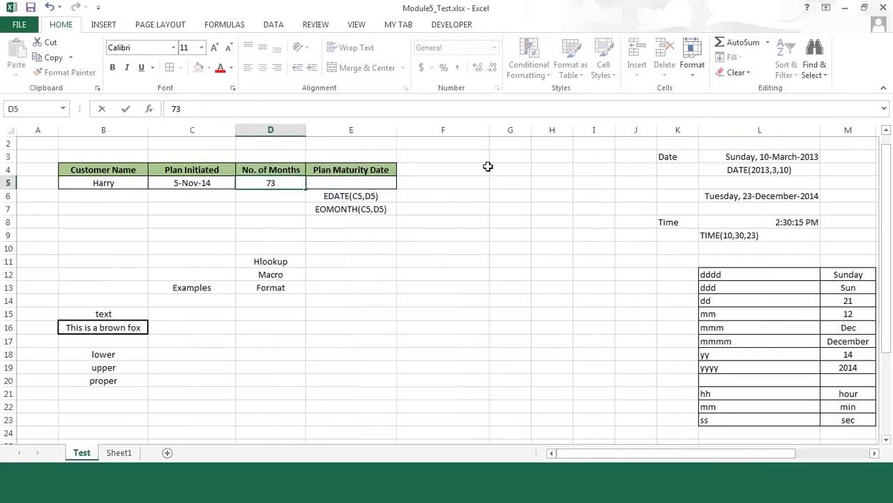
key(Tab)
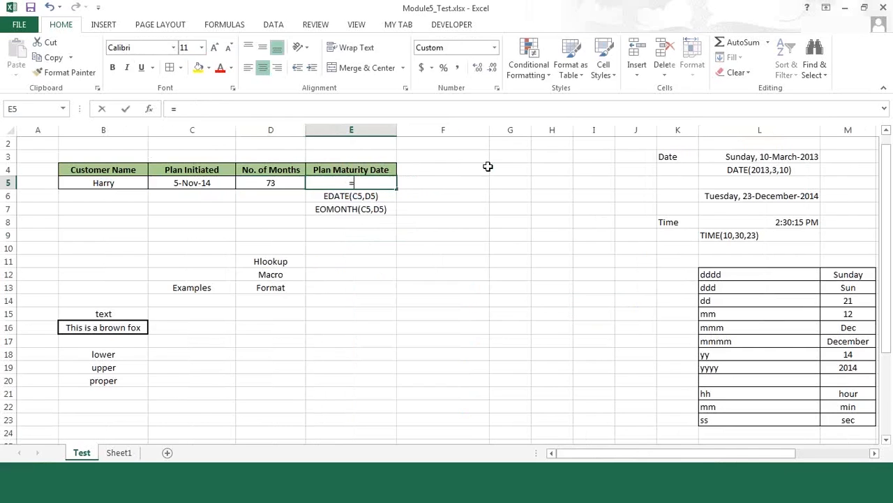
Enter the formula =EDATE(C5,D5) in E5 to recalculate the Plan Maturity Date
text(=edate)
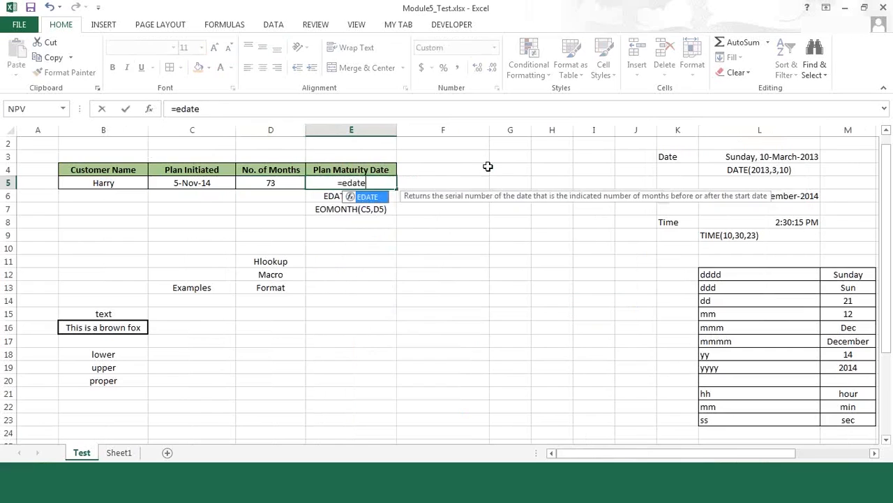
text(()
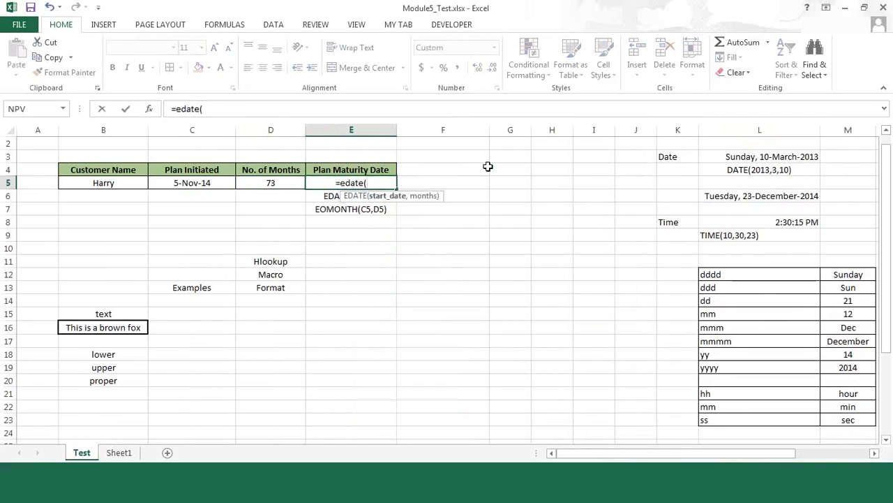
key(Left)
key(Left)
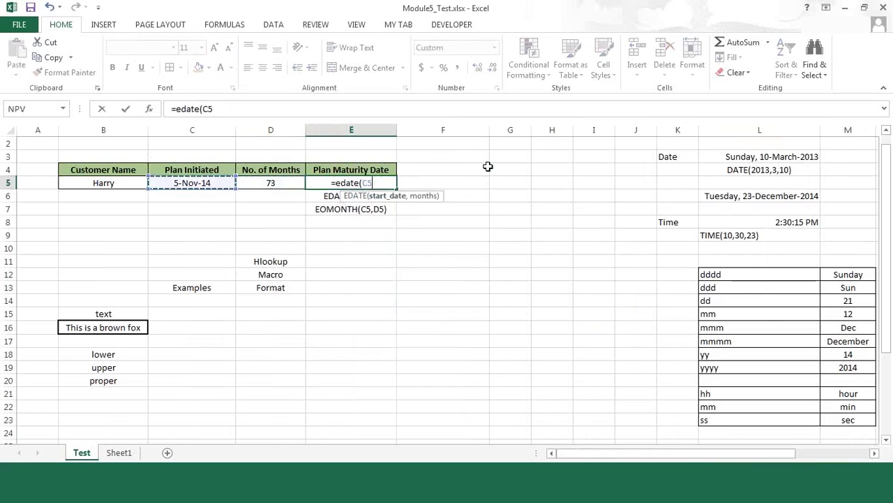
text(,)
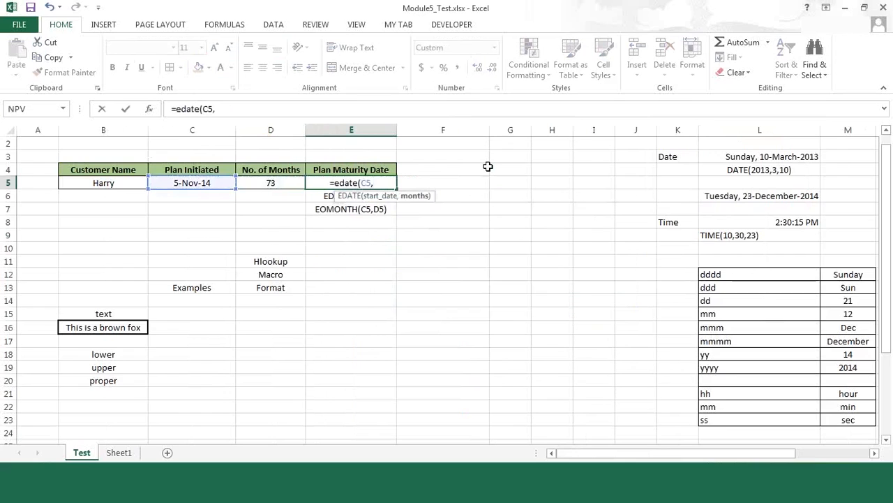
key(Left)
text())
key(Return)
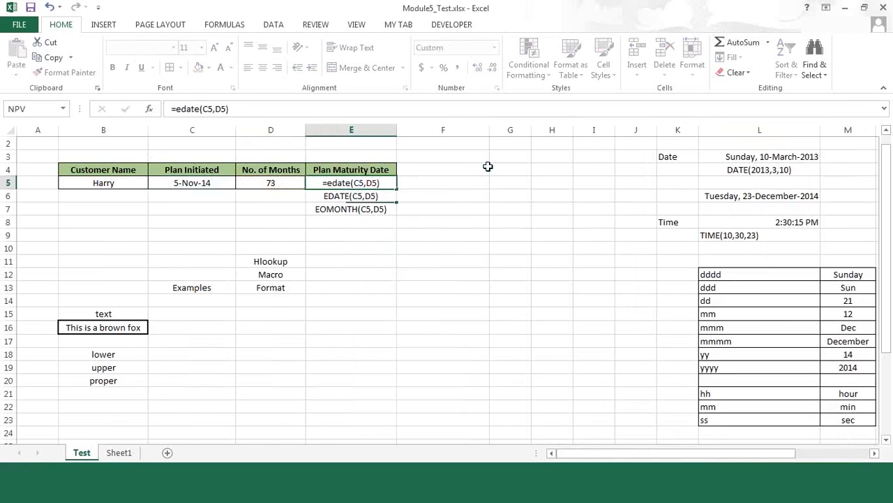
key(Up)
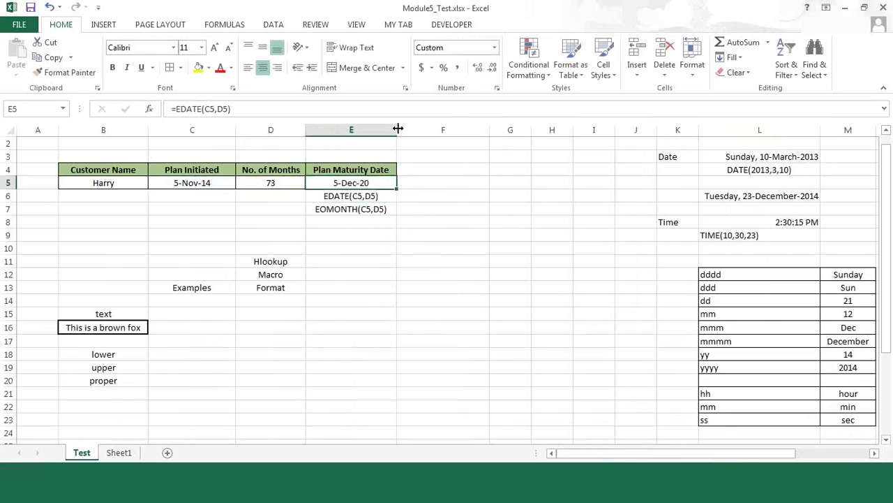
Widen column E to nearly twice its width to make room for a longer date
drag(398, 128, 469, 133)
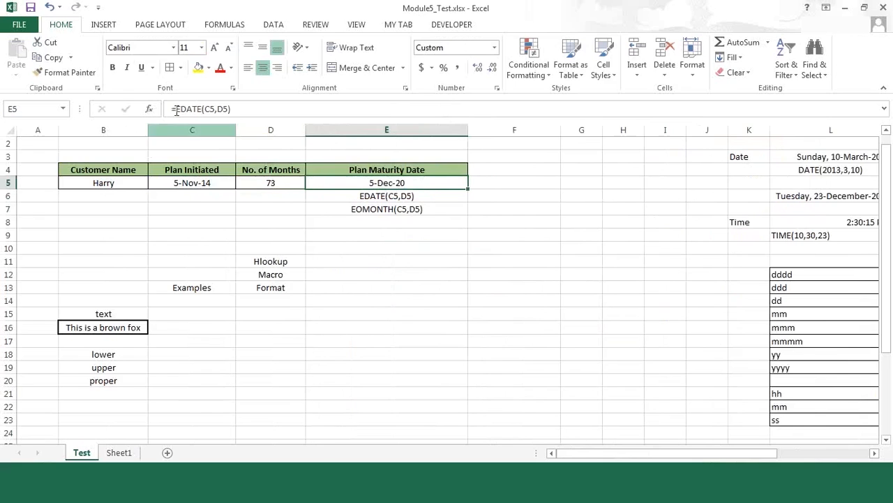
right_click(358, 183)
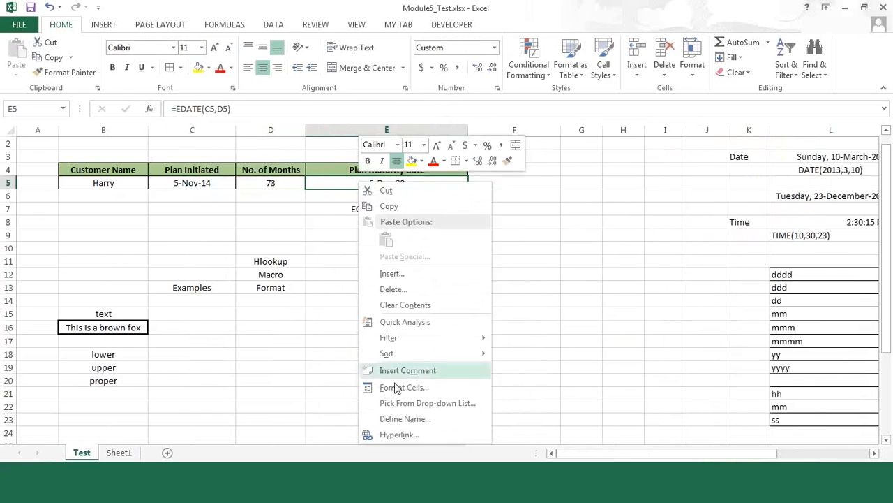
click(543, 190)
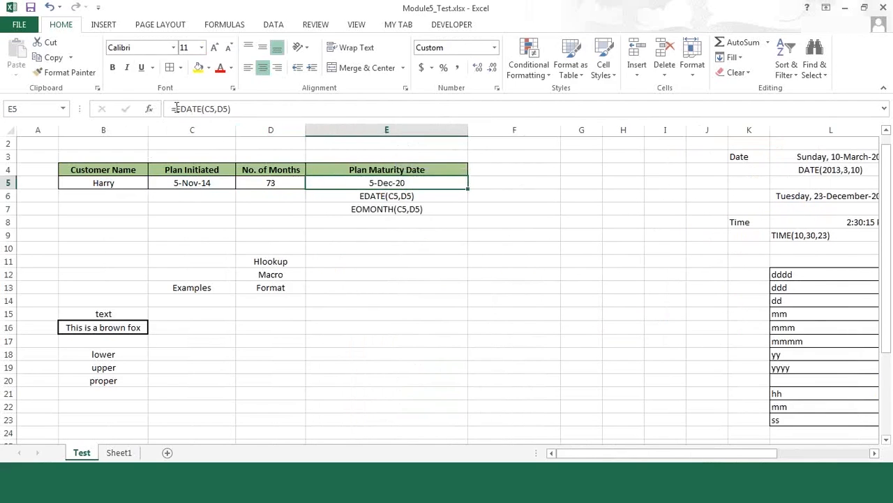
Wrap the EDATE formula in E5 in a TEXT function, making it =TEXT(EDATE(C5,D5),"ddd, dd-mmm-yy")
key(F2)
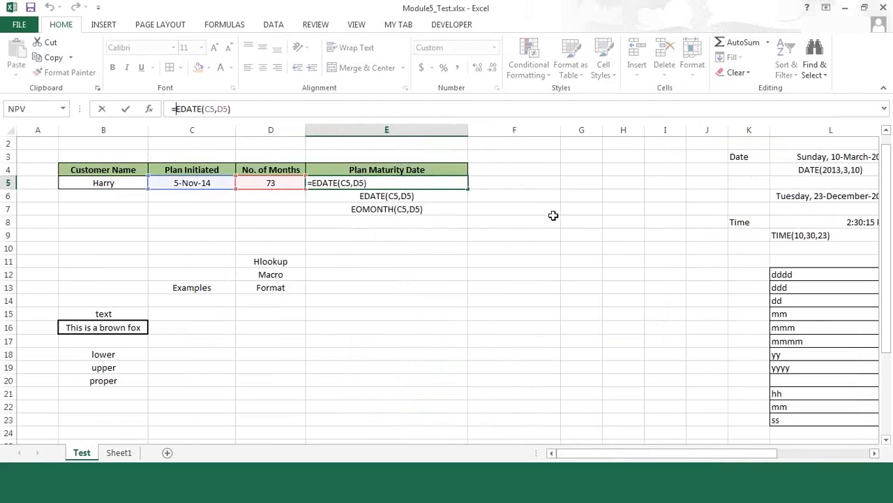
text(text()
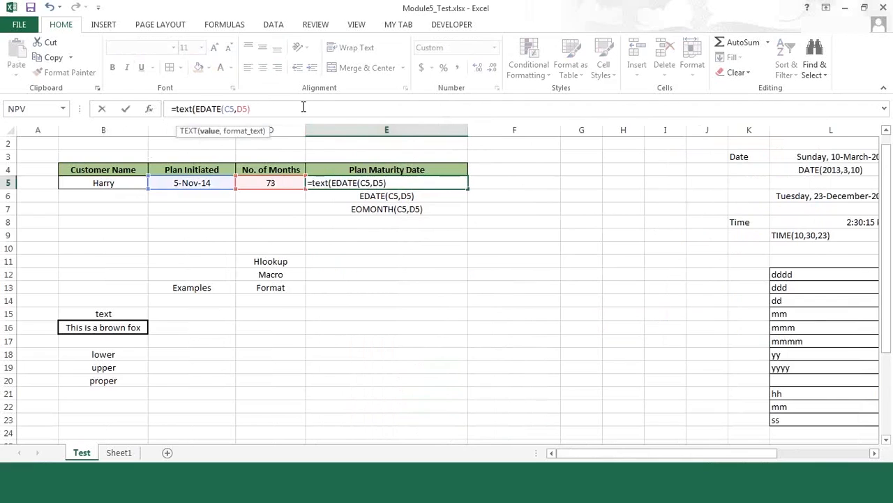
text(,"ddd)
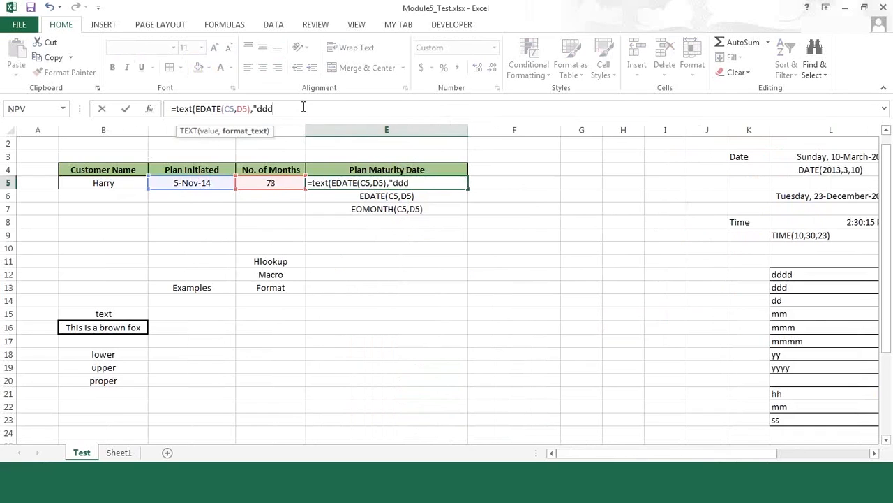
text(, dd-mmm-yy"))
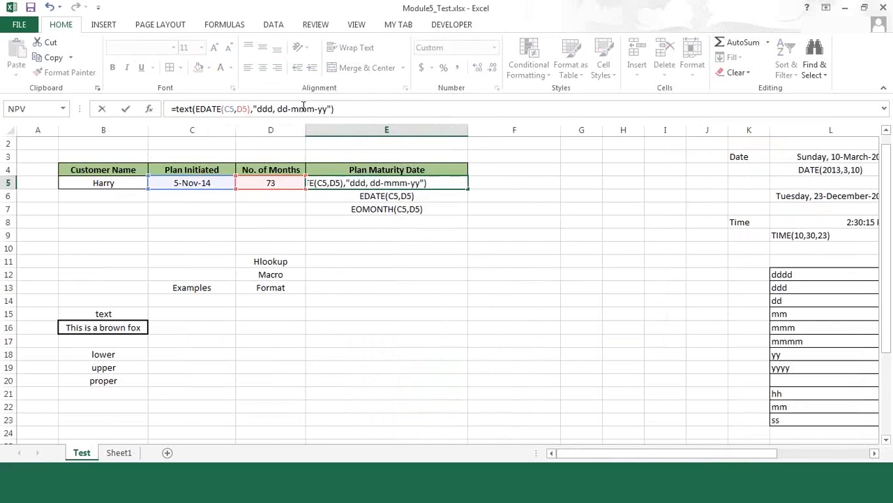
key(Return)
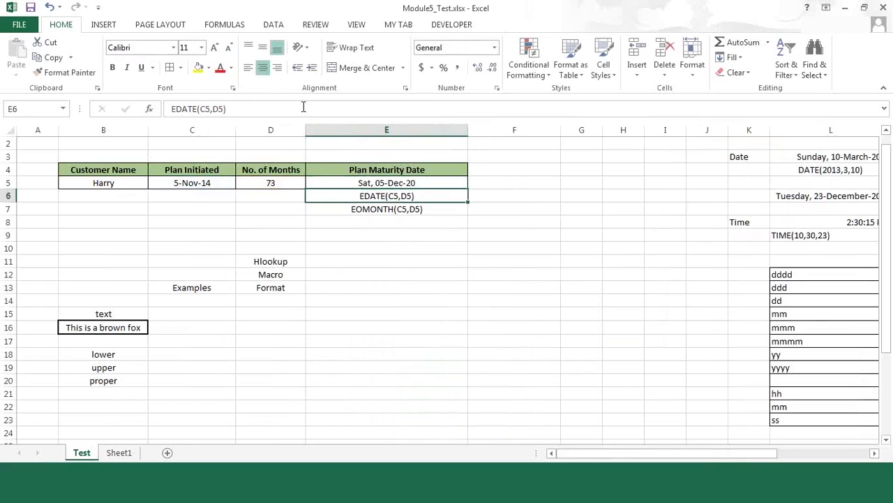
key(Up)
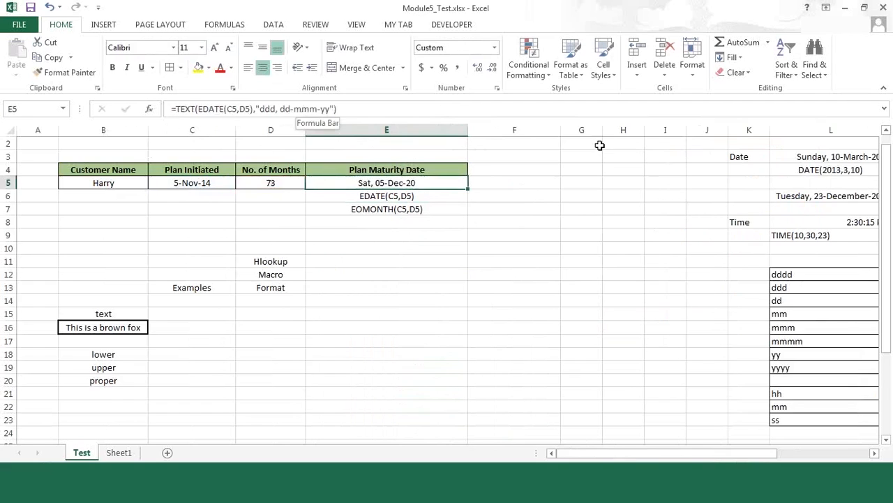
Change the format code in E5's formula to show the full month name, making it =TEXT(EDATE(C5,D5),"ddd, dd-mmmm-yy")
click(580, 191)
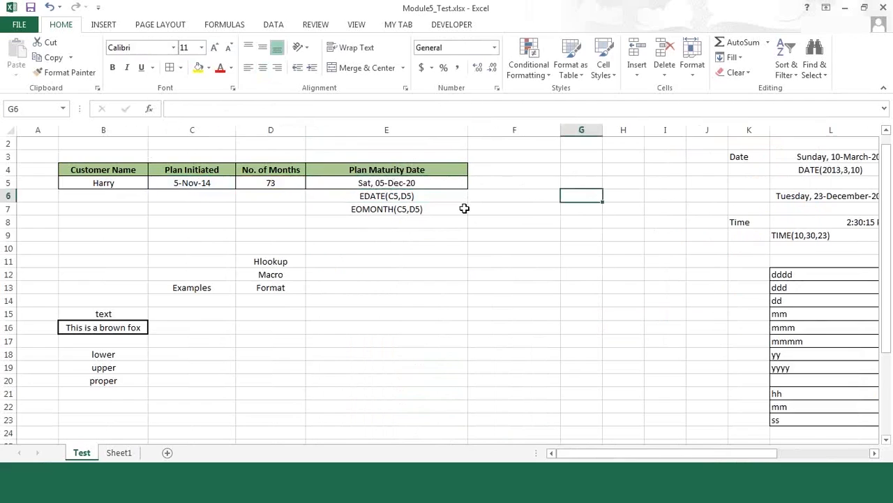
click(386, 181)
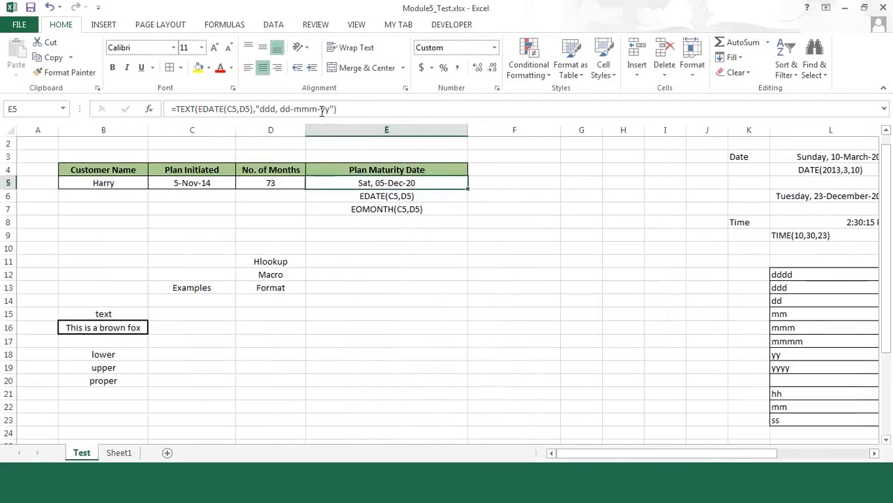
click(322, 110)
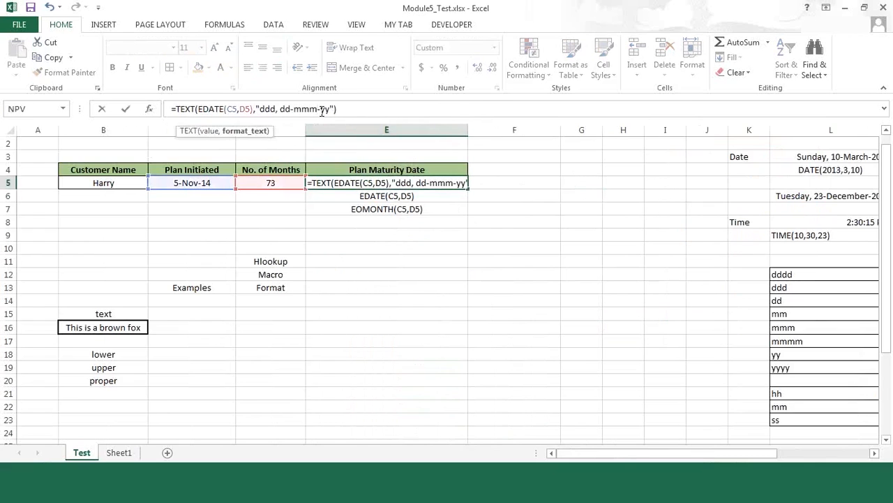
key(Return)
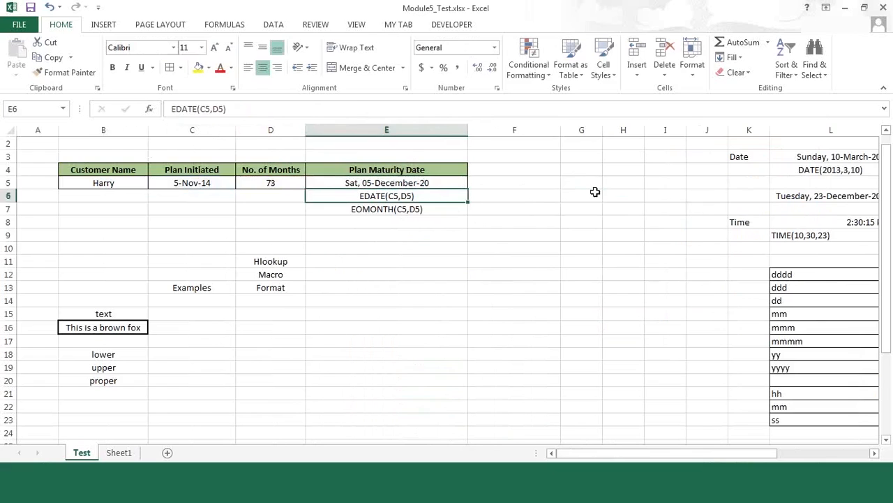
click(594, 192)
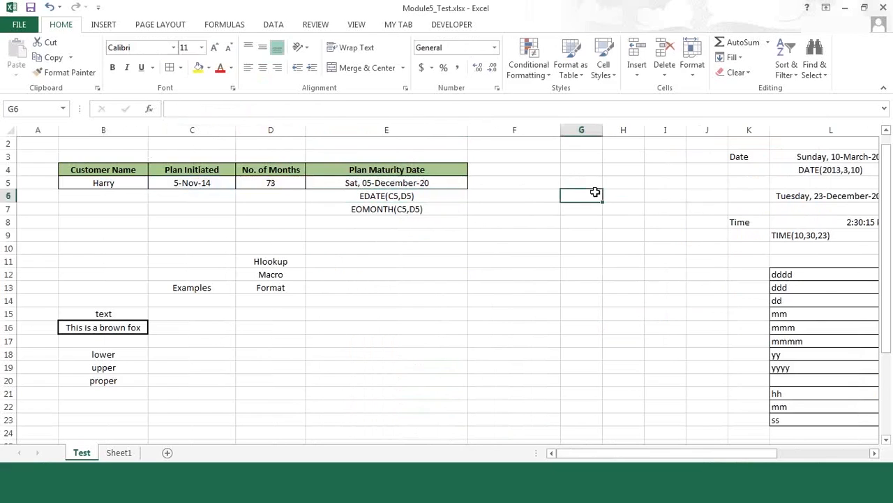
click(375, 179)
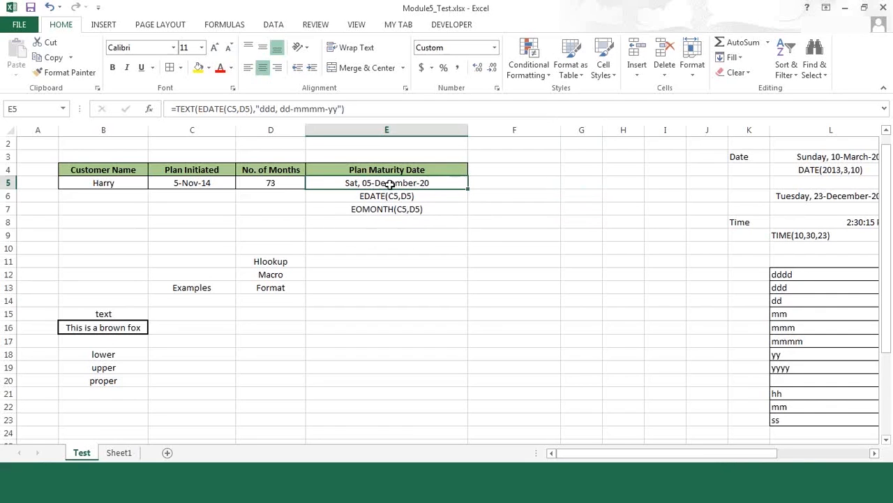
Set the No. of Months in D5 to 75
click(278, 183)
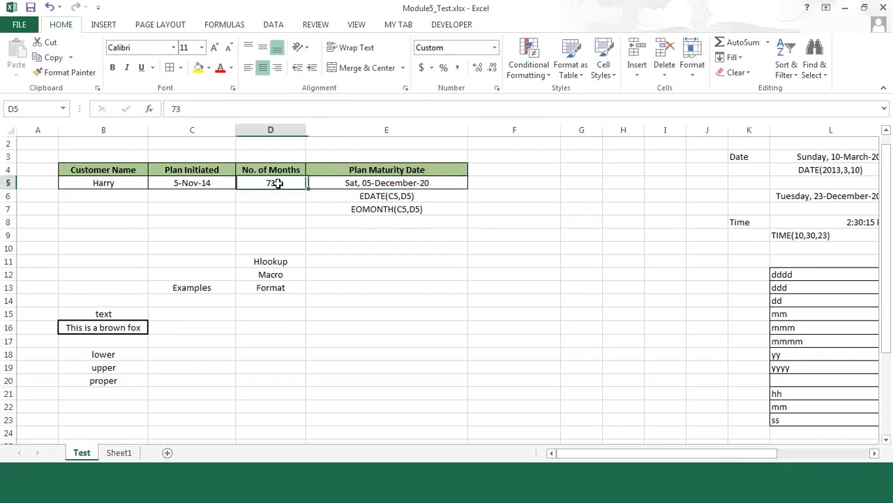
text(7)
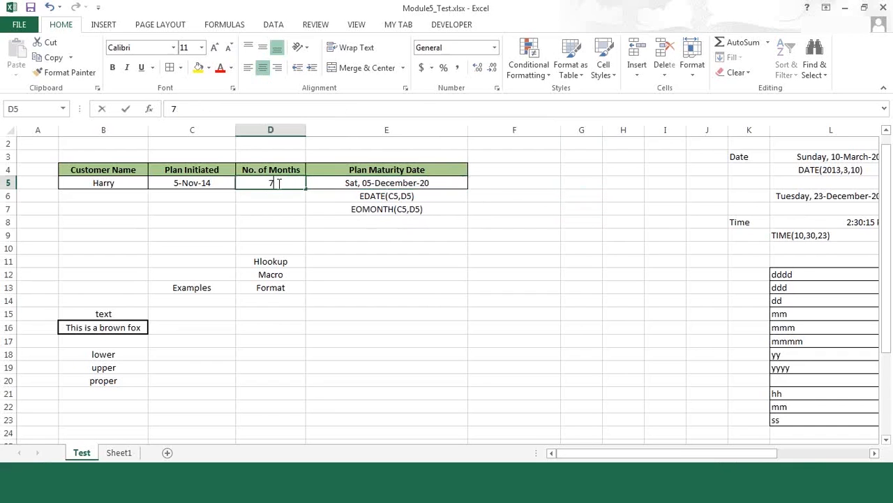
text(5)
key(Return)
click(278, 183)
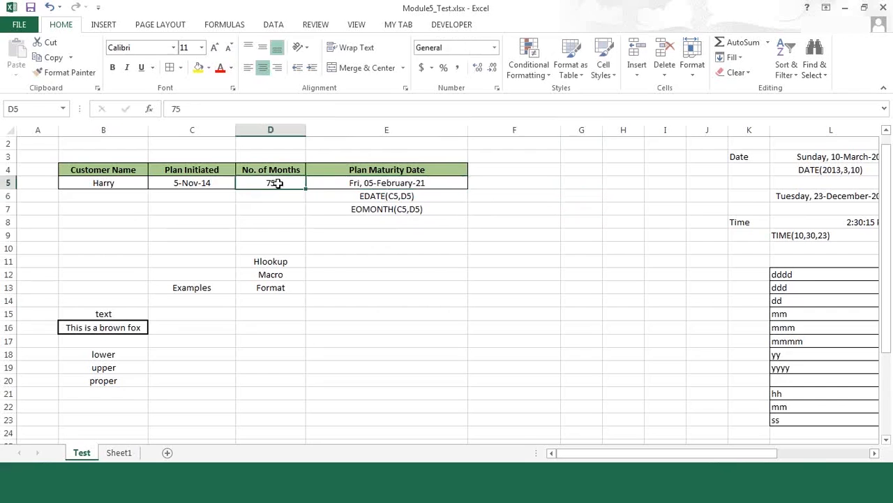
click(411, 183)
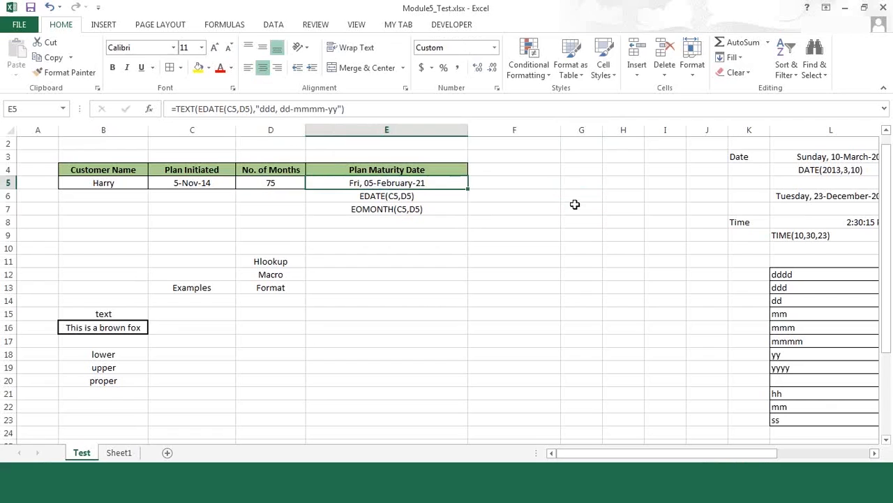
key(Right)
text(=)
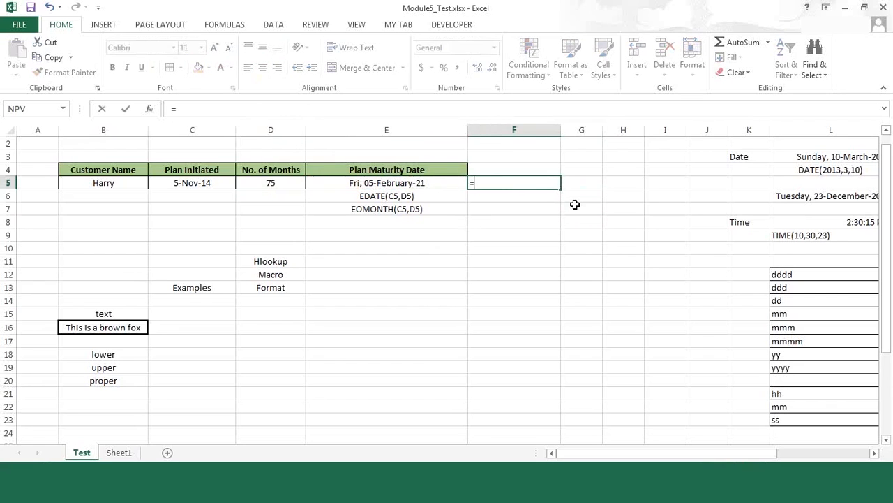
text(eo)
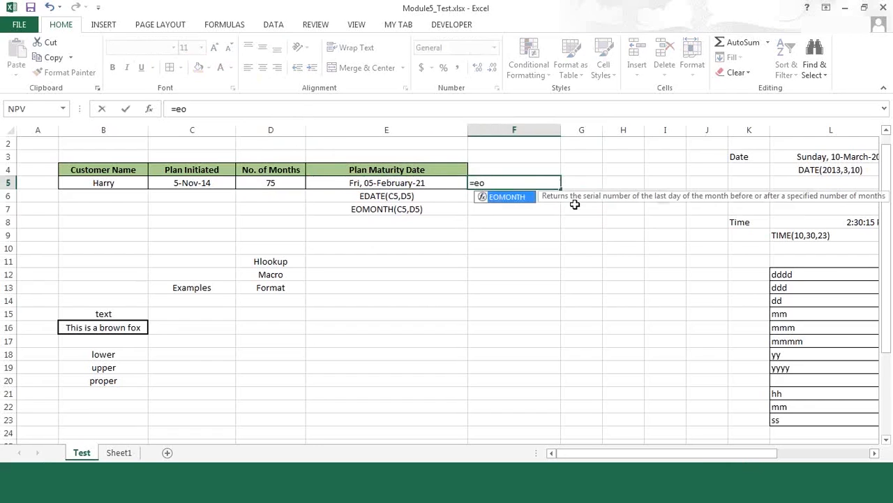
text(m)
key(Tab)
click(429, 183)
text())
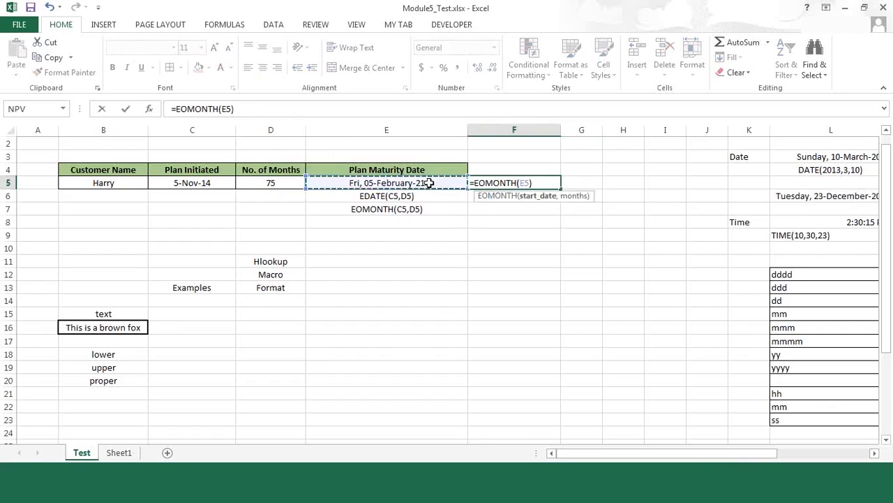
key(Return)
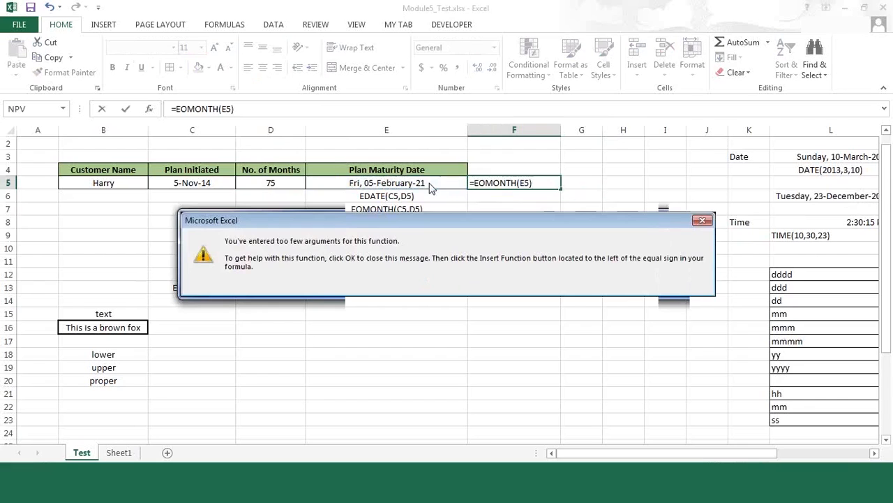
key(Escape)
key(Escape)
Enter the formula =EOMONTH(C5,D5) in F5 to get the last day of the maturity month
text(=)
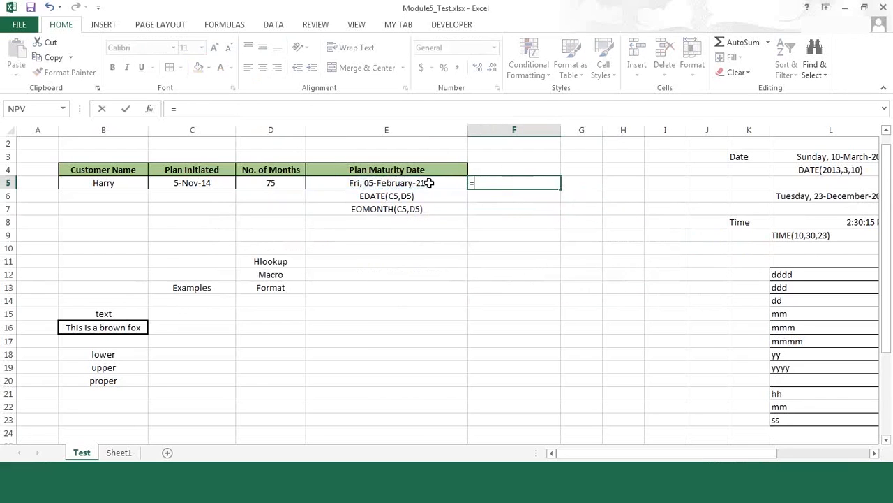
text(oe)
key(BackSpace)
key(BackSpace)
text(eo)
key(Tab)
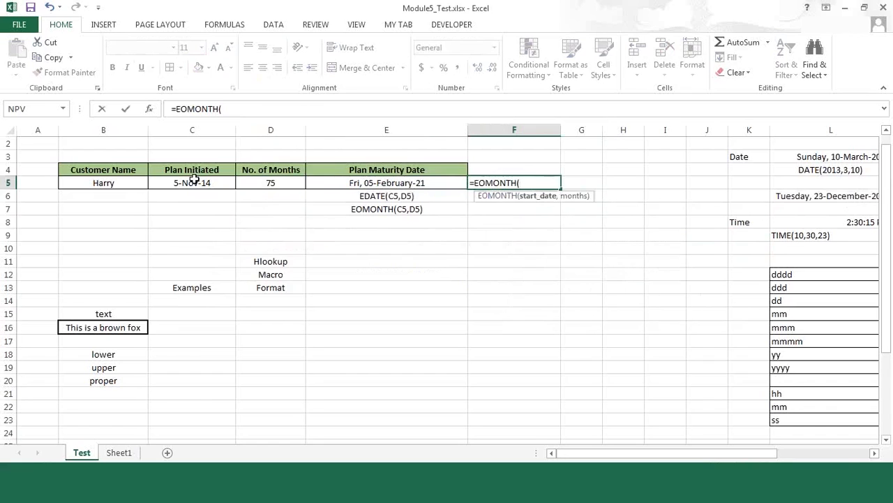
click(194, 179)
text(,)
click(274, 183)
text())
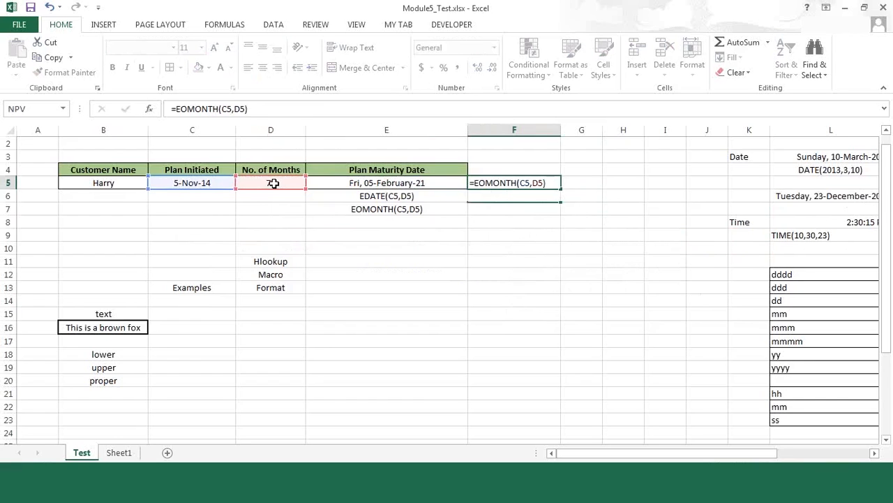
key(Return)
key(Up)
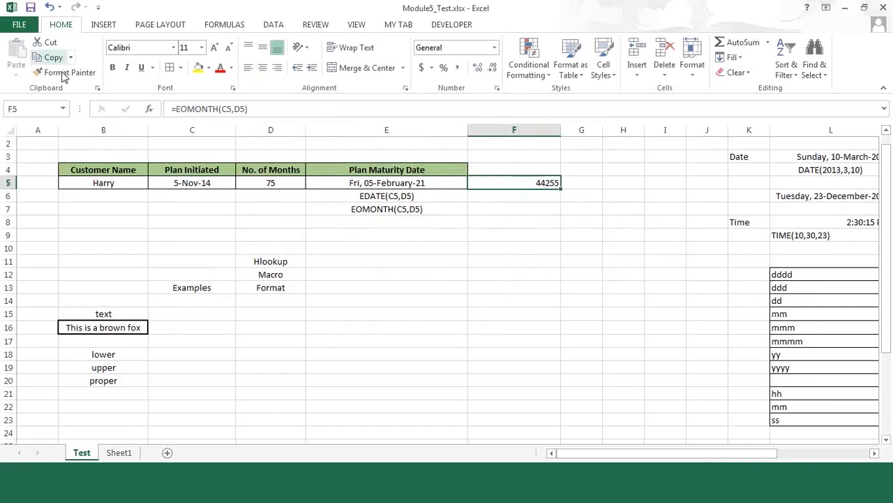
Copy the date formatting of the Plan Initiated cell C5 onto the EOMONTH result in F5
click(379, 184)
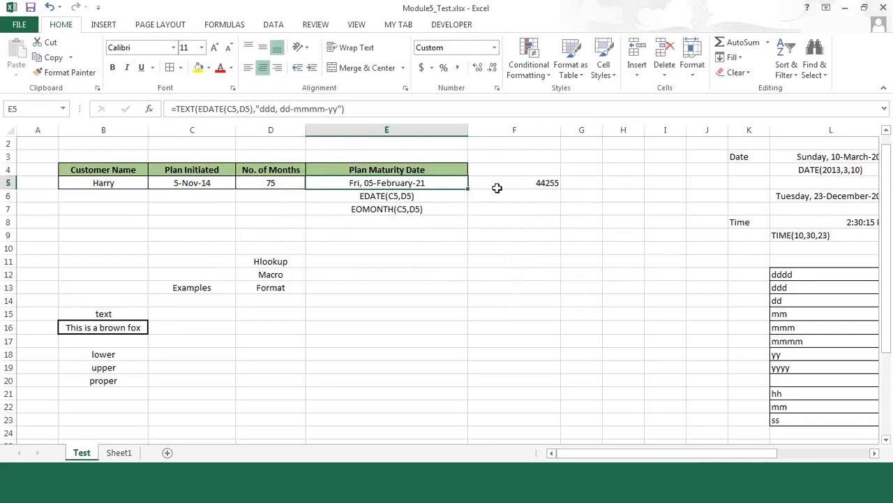
click(520, 181)
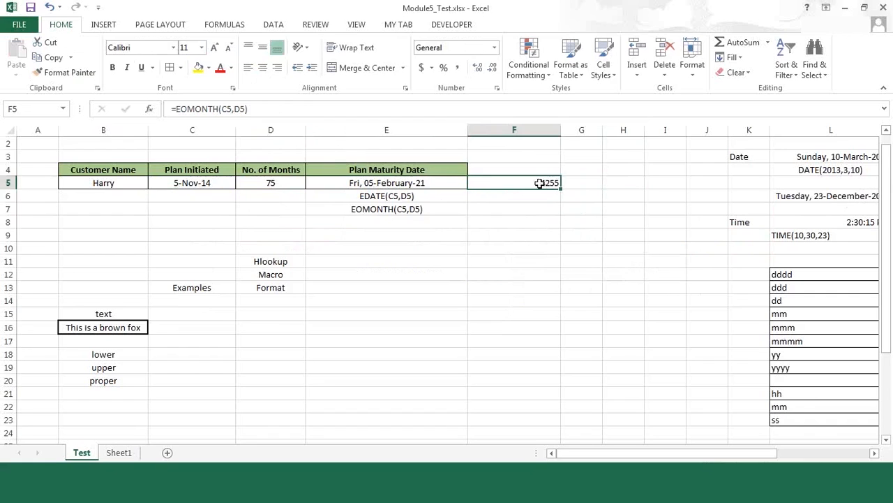
click(186, 180)
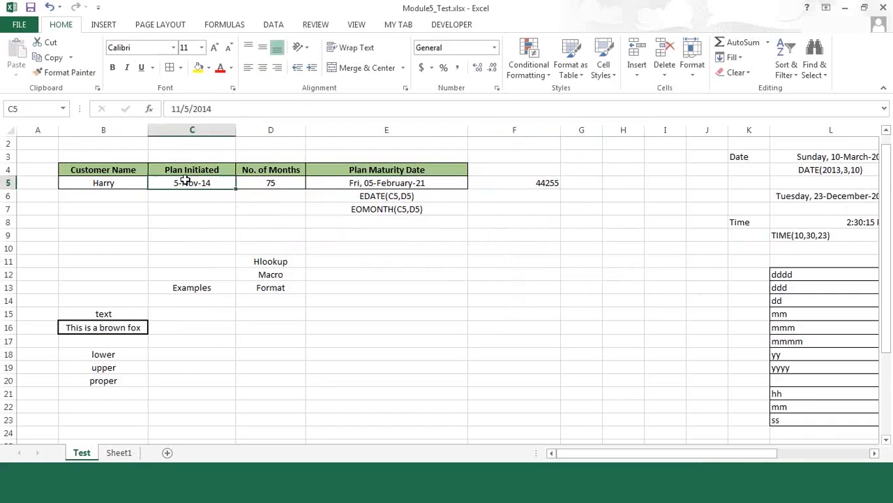
click(73, 73)
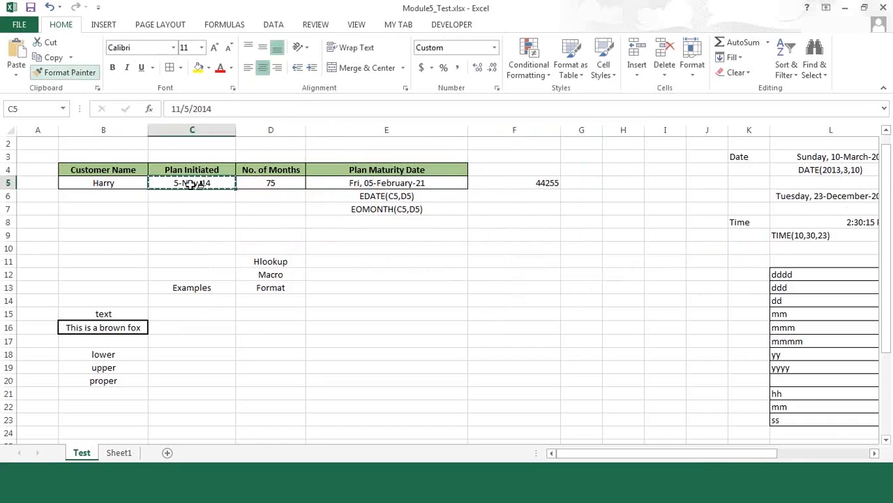
click(523, 181)
click(600, 203)
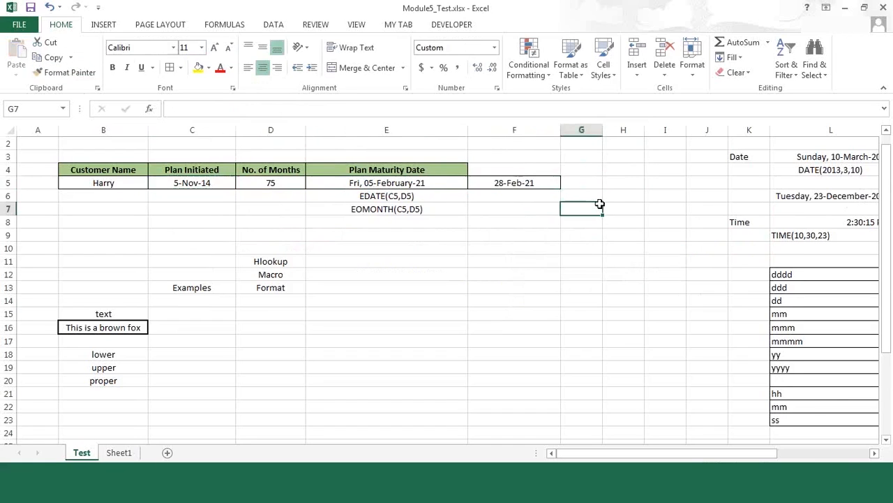